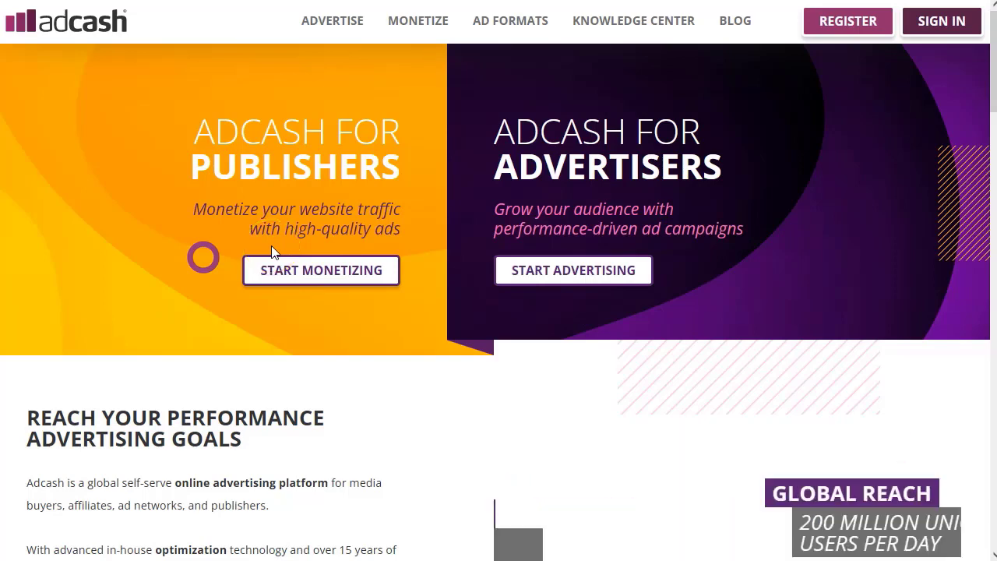
Translate the Adcash home page into Spanish.
scroll(271, 251, down, 2)
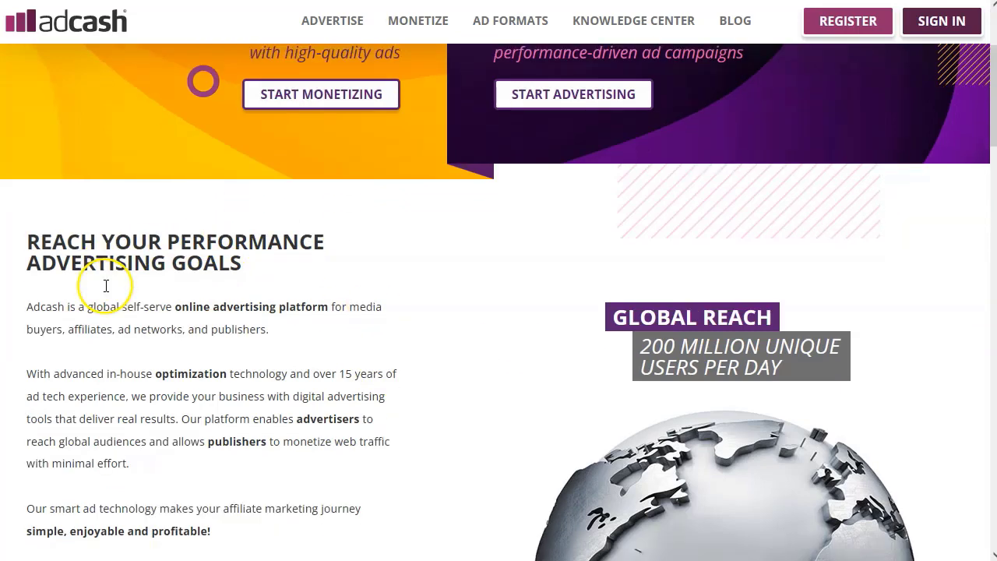
scroll(117, 234, down, 1)
scroll(311, 195, down, 5)
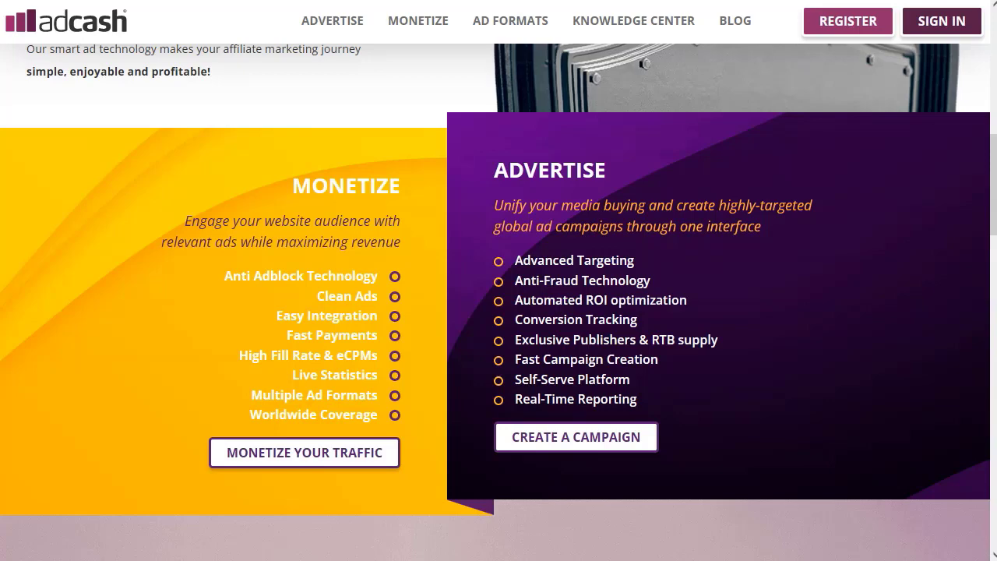
right_click(306, 91)
click(376, 399)
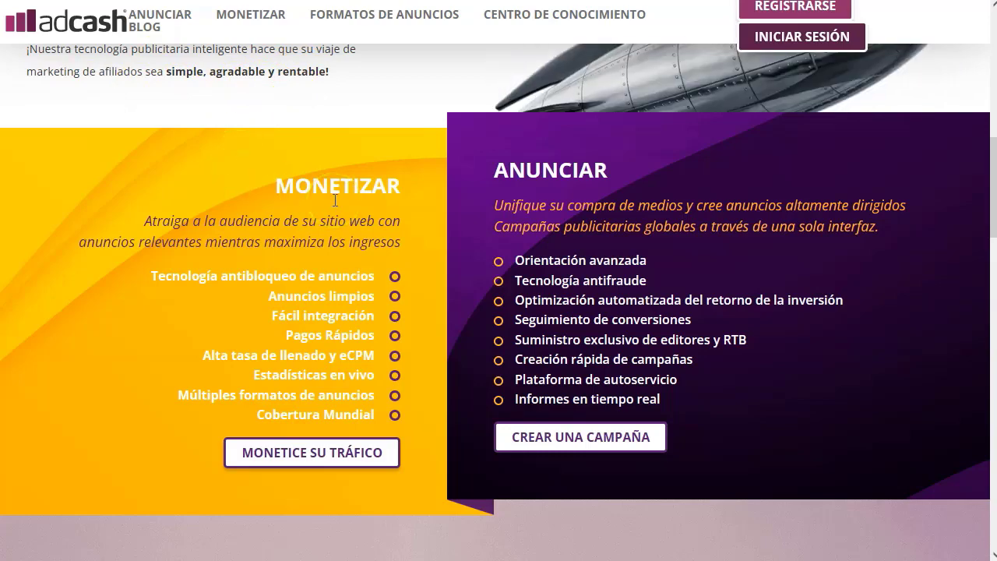
Examine the translated home page, from the publisher monetization benefits through the ad formats and blog posts to the footer contacts.
scroll(335, 200, down, 1)
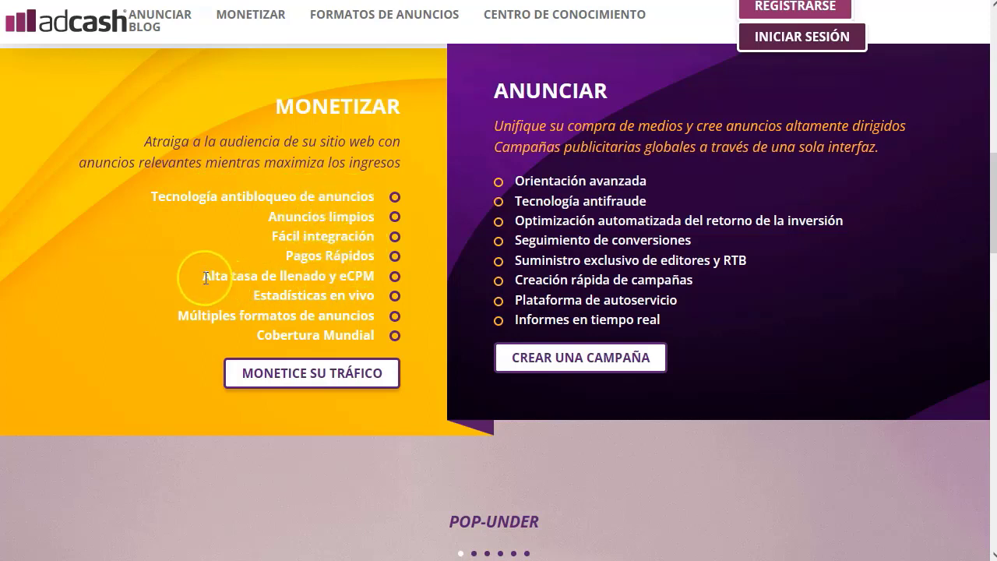
drag(204, 277, 352, 277)
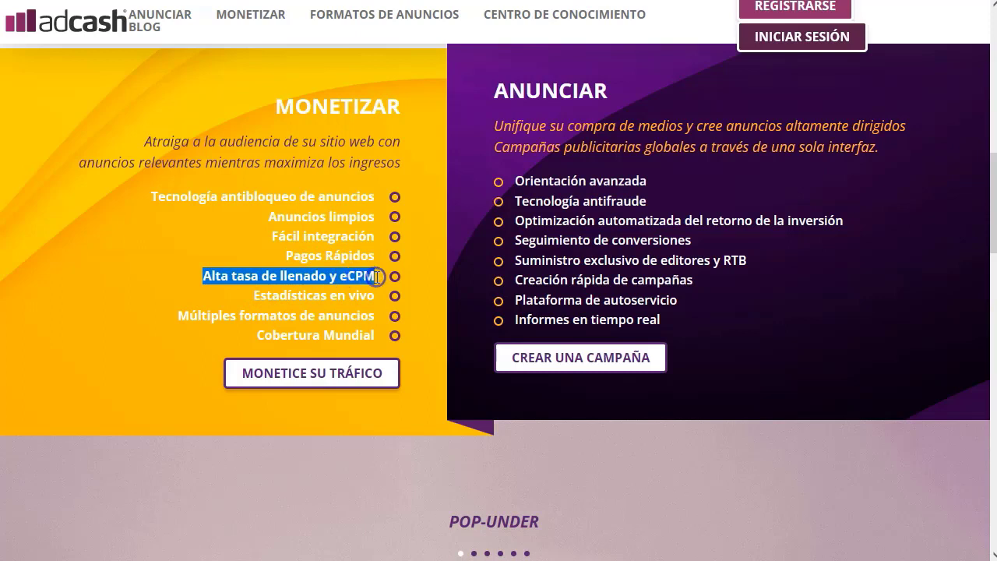
click(335, 291)
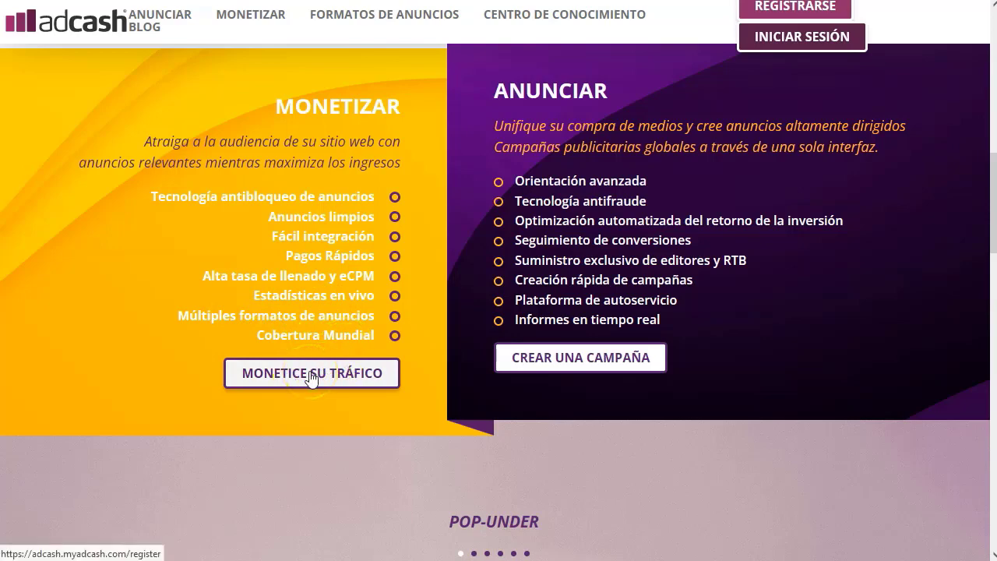
scroll(310, 377, down, 6)
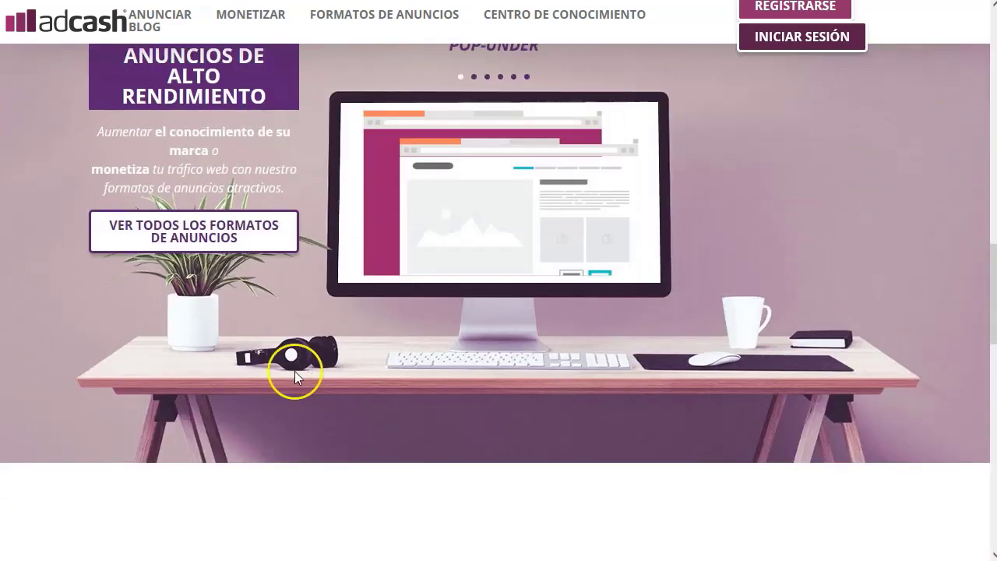
scroll(295, 176, up, 1)
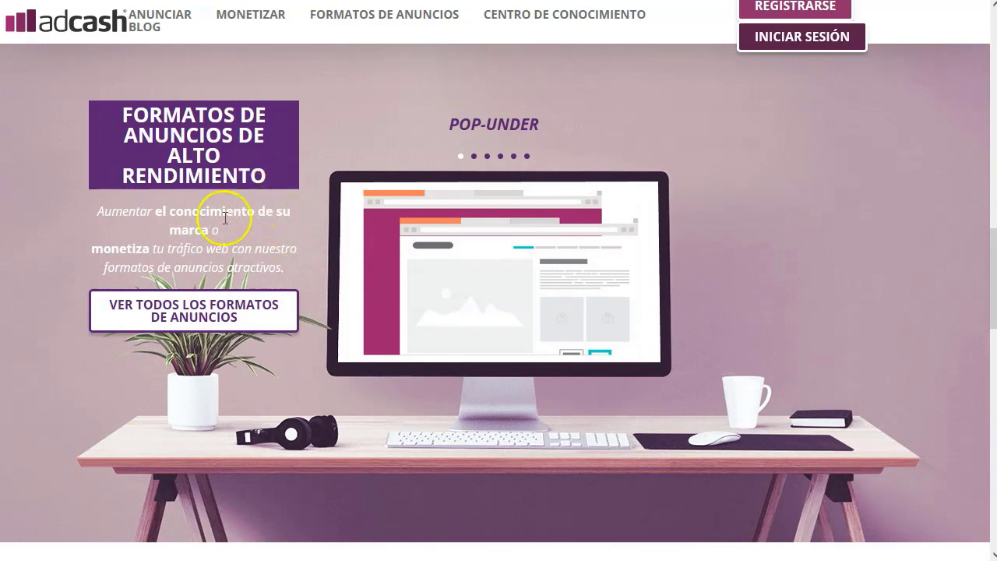
scroll(296, 273, down, 6)
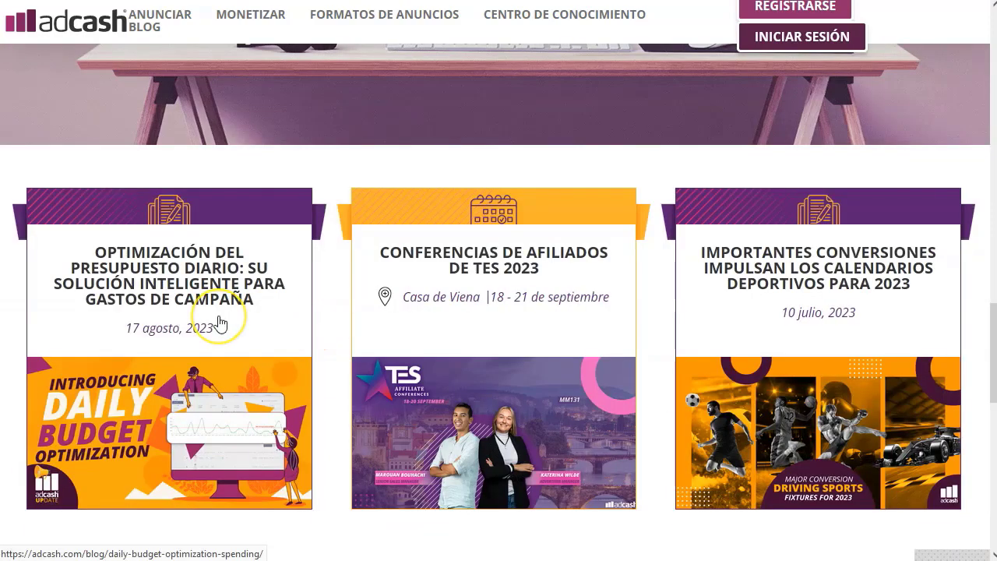
scroll(709, 404, down, 10)
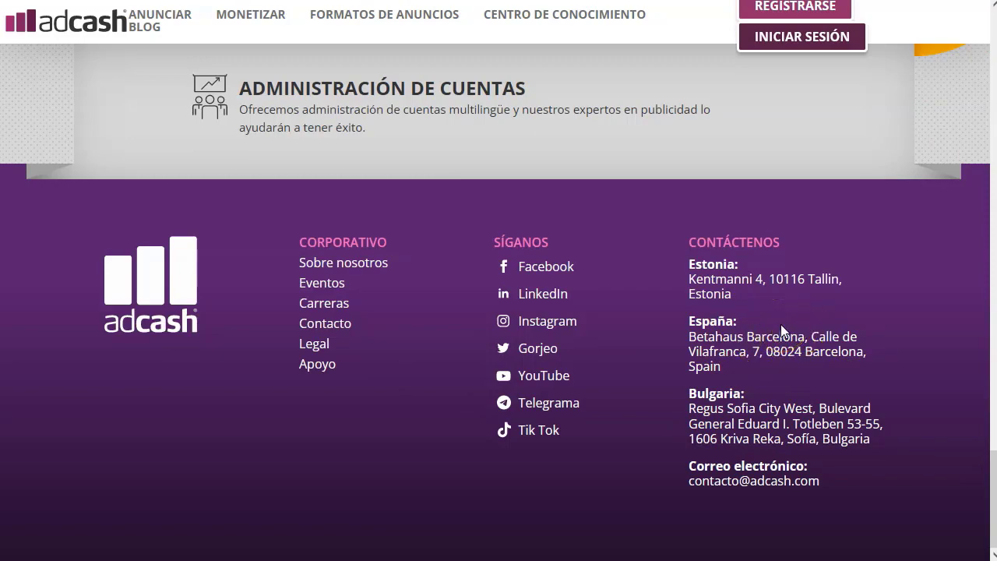
scroll(502, 286, up, 10)
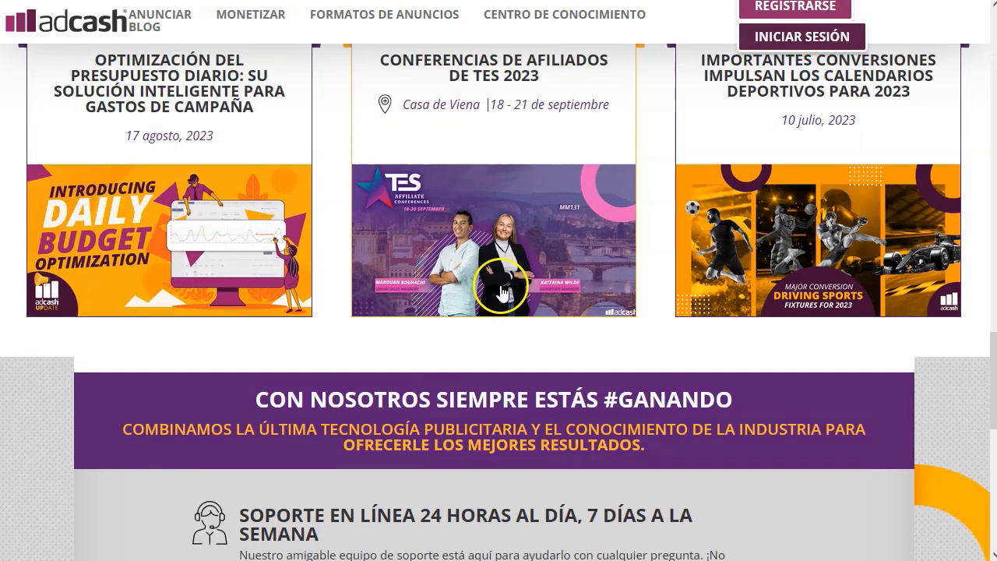
scroll(500, 285, up, 5)
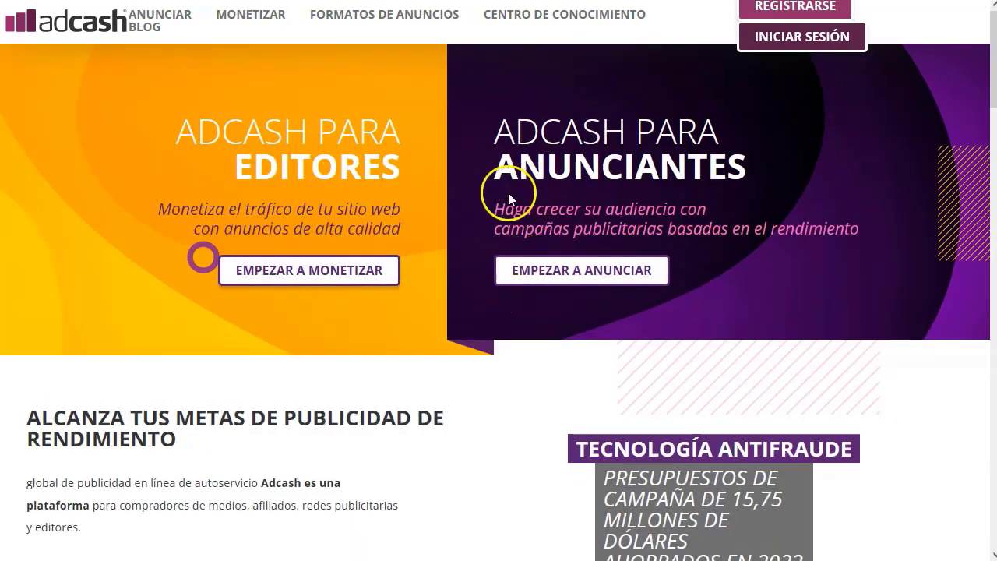
Open the account registration form and set the account type to Publisher.
click(787, 8)
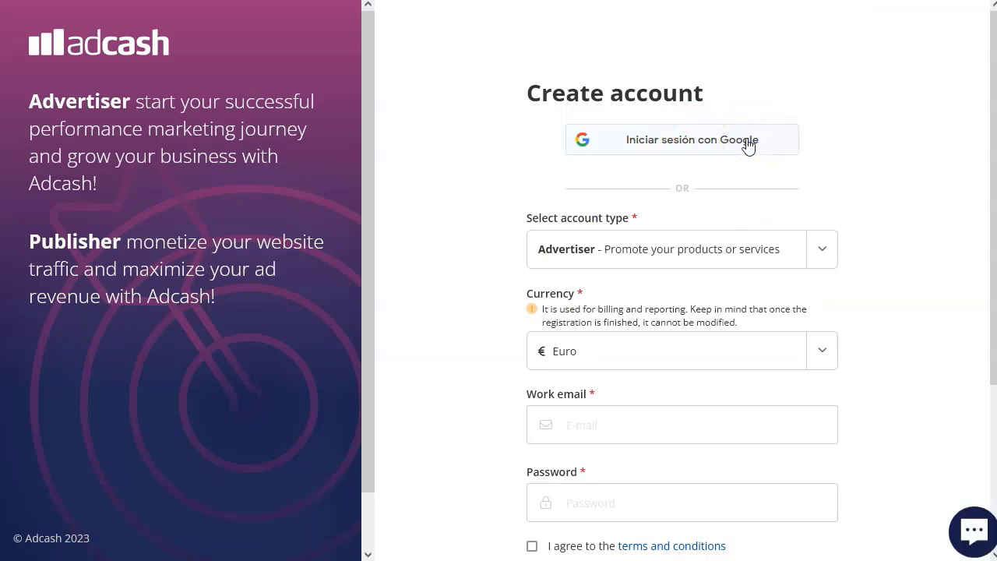
click(822, 250)
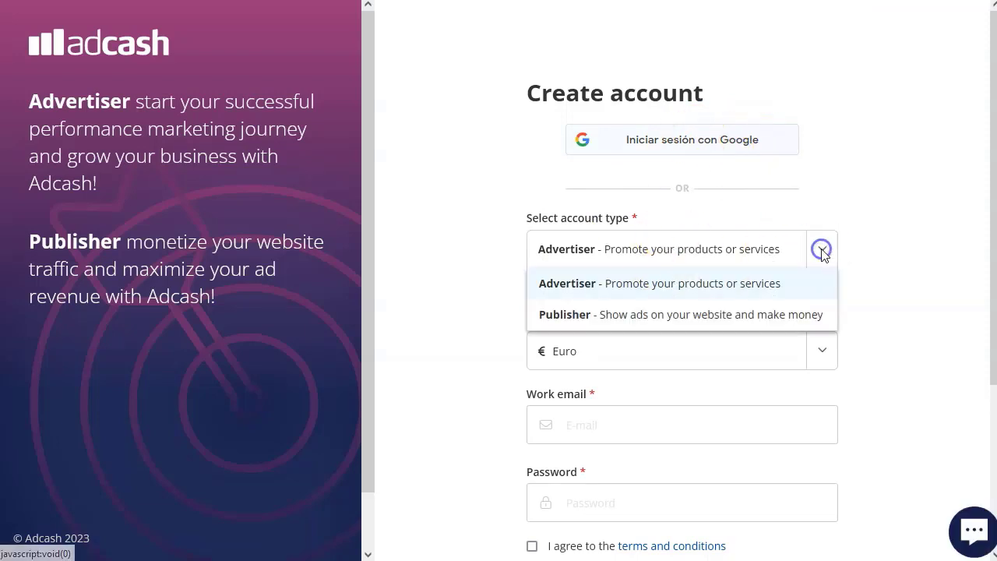
click(753, 317)
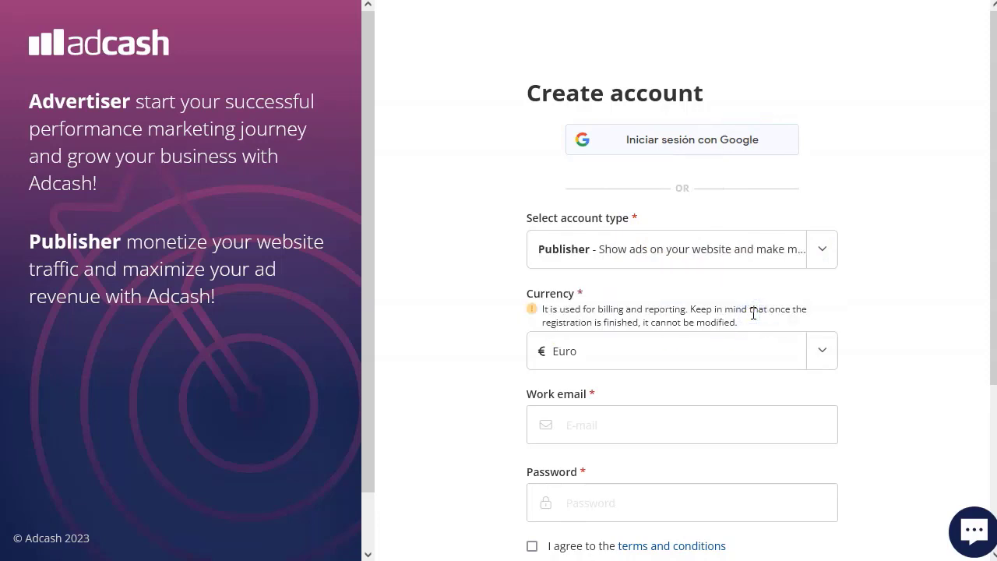
Check the registration form's currency options and remaining fields, and go to the login for existing accounts.
scroll(478, 334, down, 2)
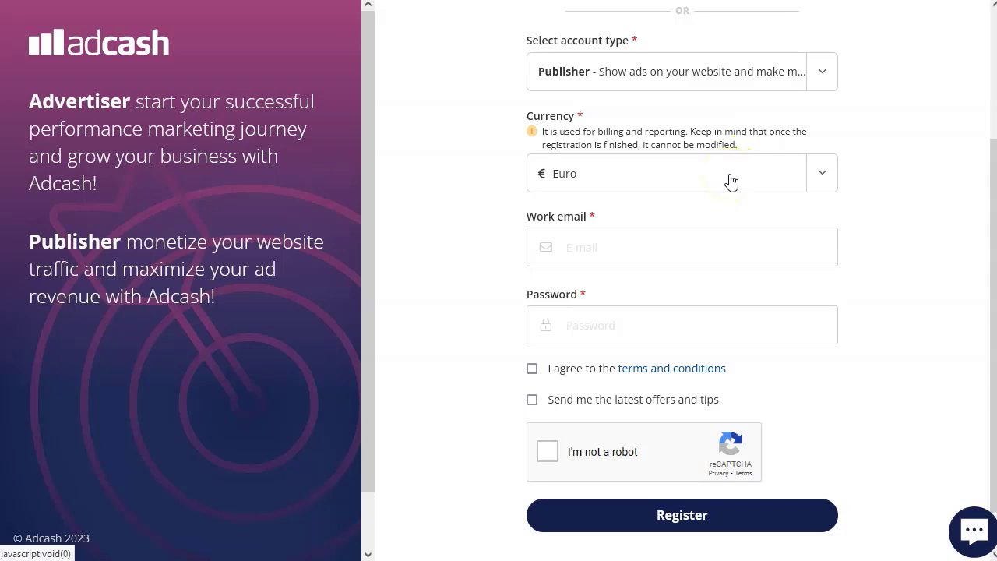
click(817, 179)
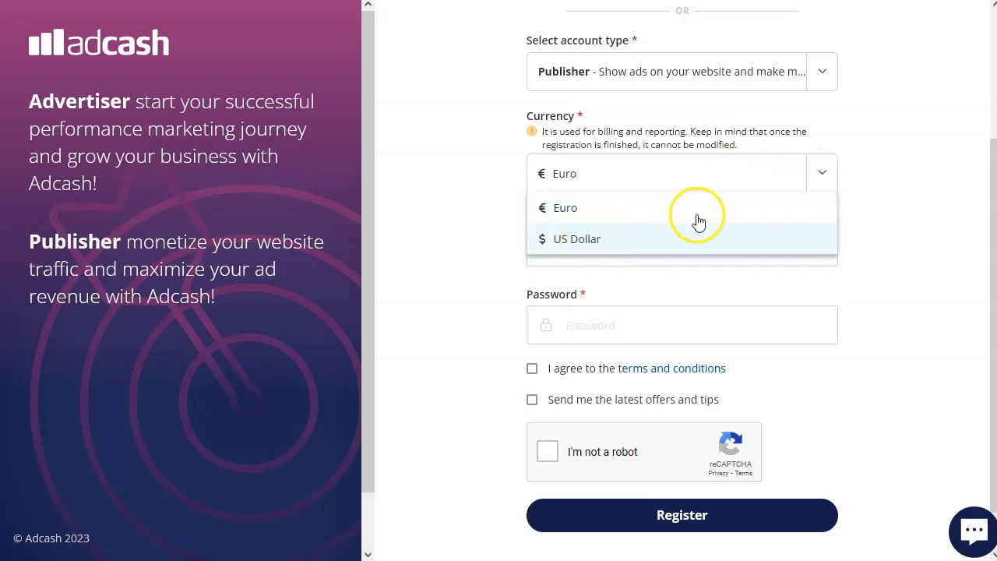
click(895, 173)
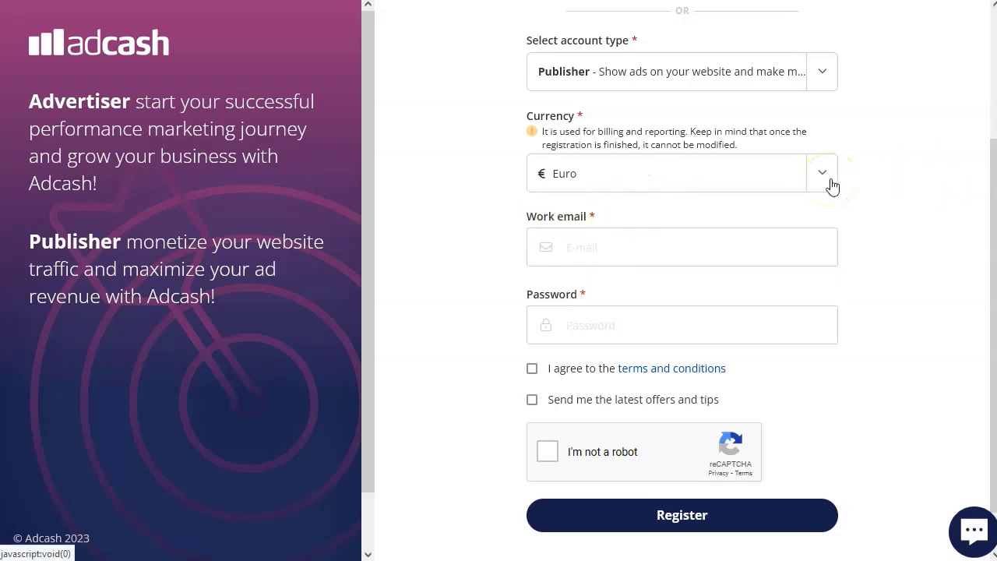
click(672, 243)
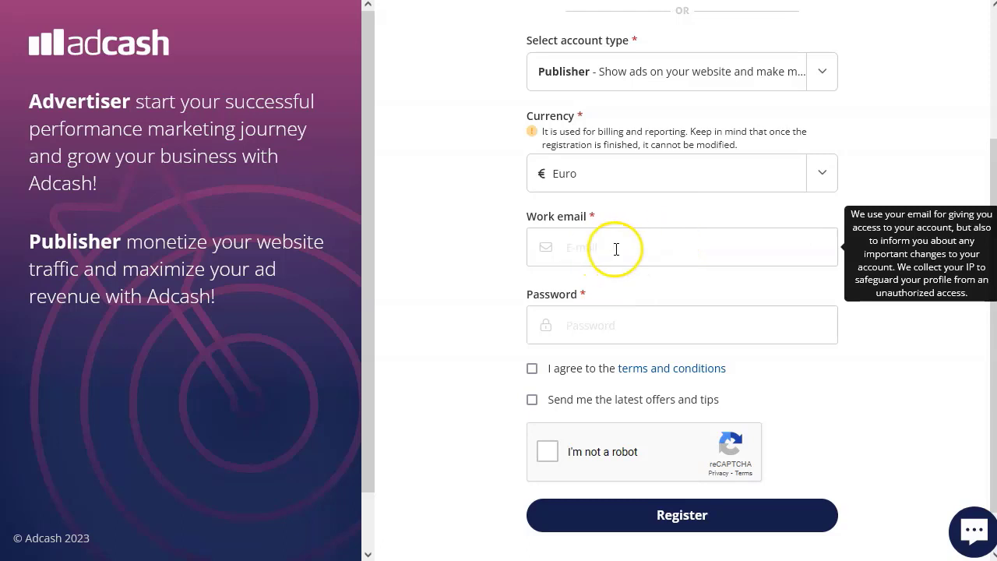
scroll(507, 358, down, 1)
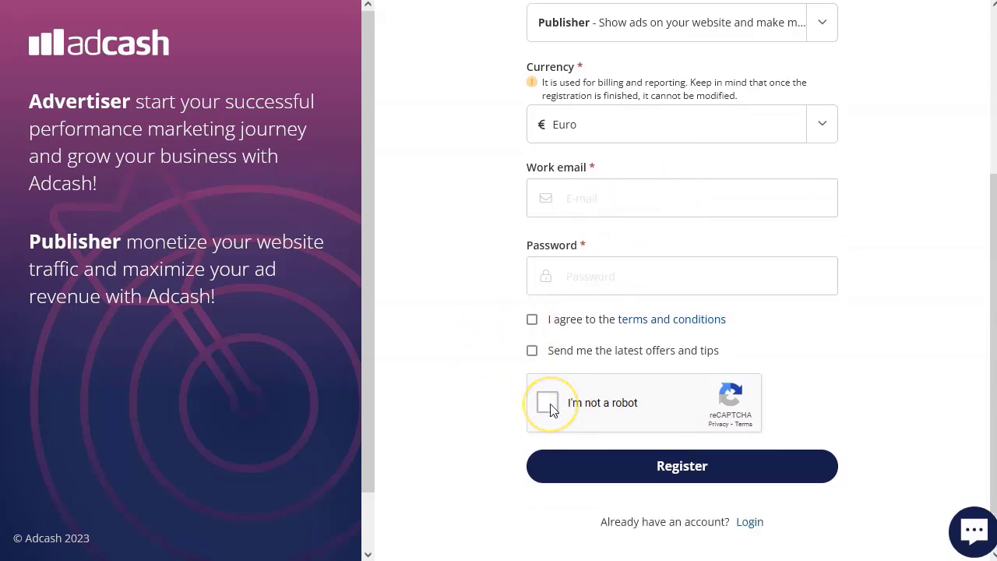
click(709, 473)
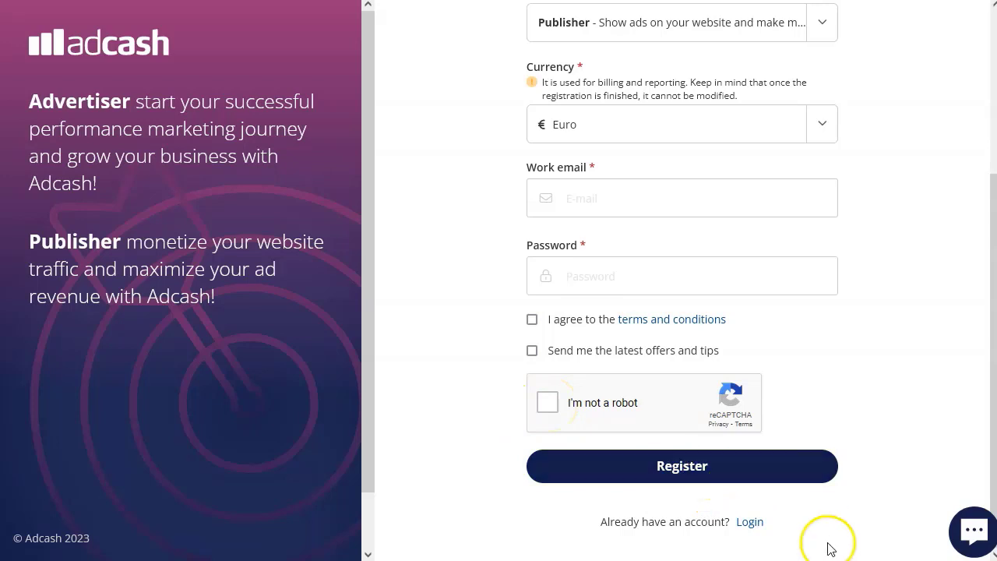
click(749, 523)
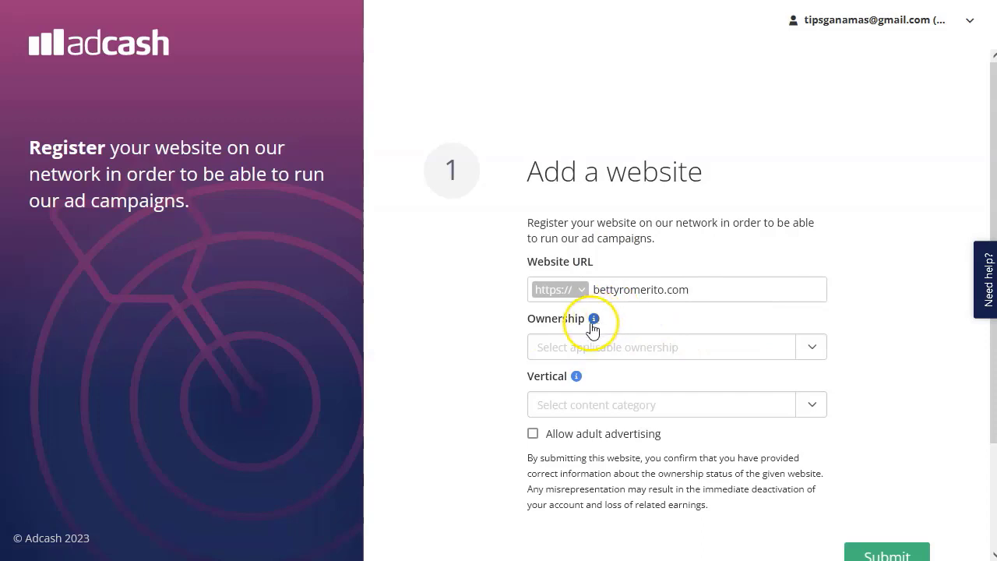
Read the ownership definitions and set the website's ownership to Owner.
mouse_move(597, 326)
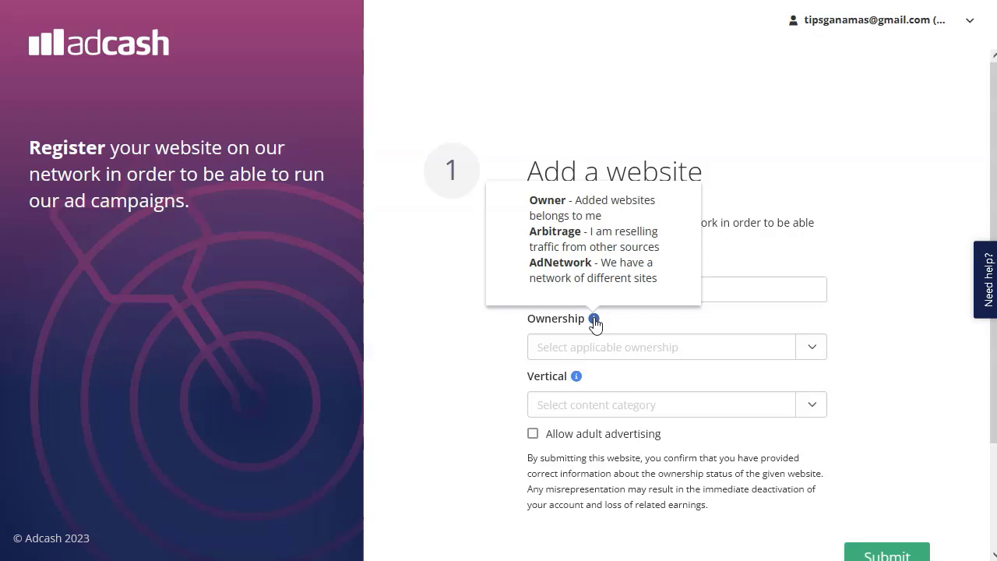
click(814, 349)
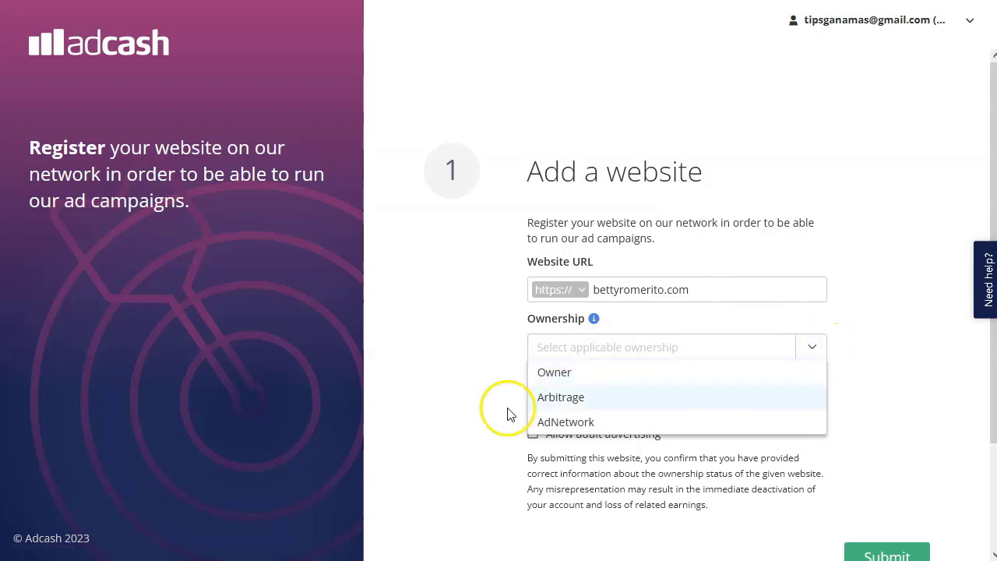
click(569, 373)
Set the website's vertical to Business & Industrial.
click(817, 404)
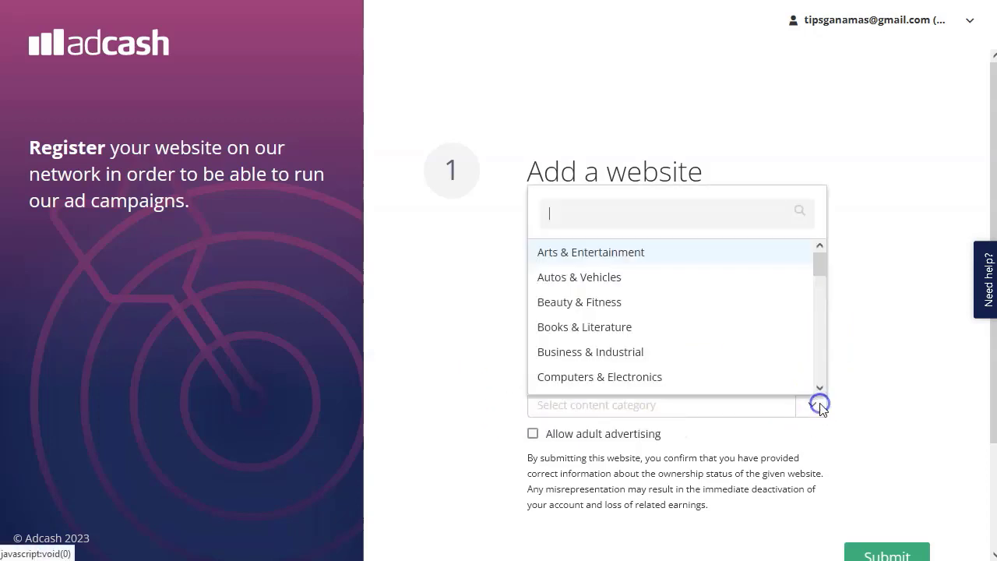
scroll(730, 373, down, 1)
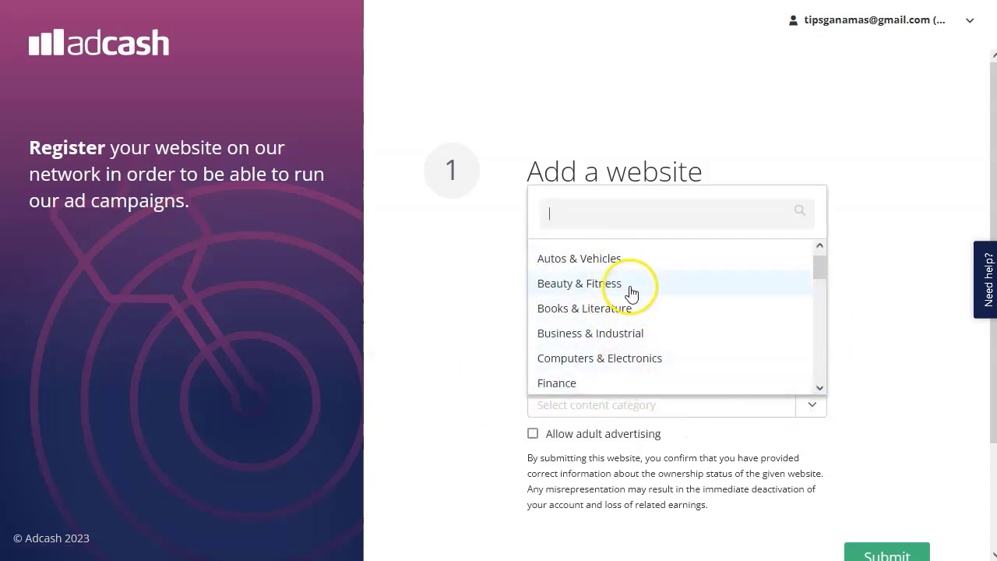
scroll(689, 348, down, 4)
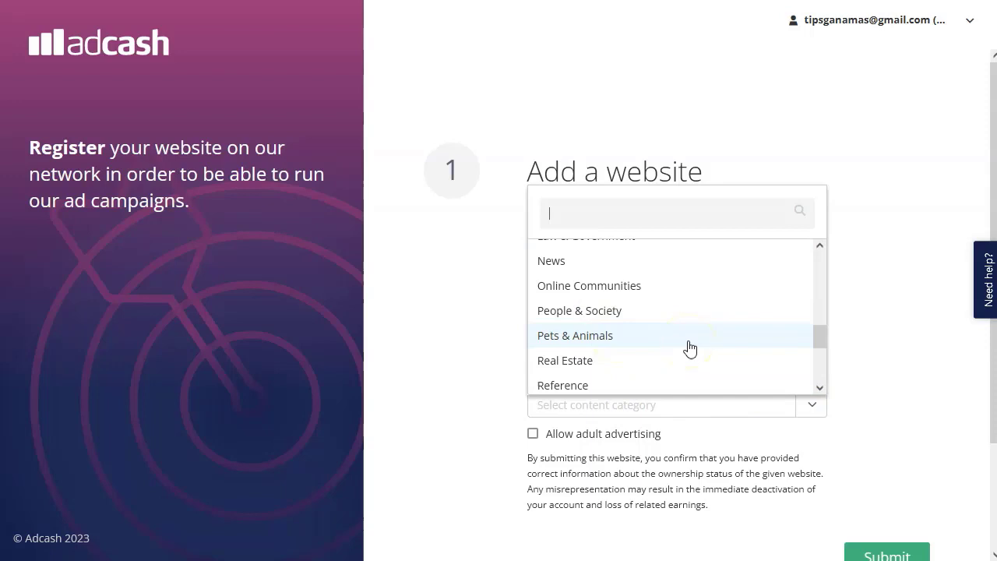
scroll(689, 348, up, 2)
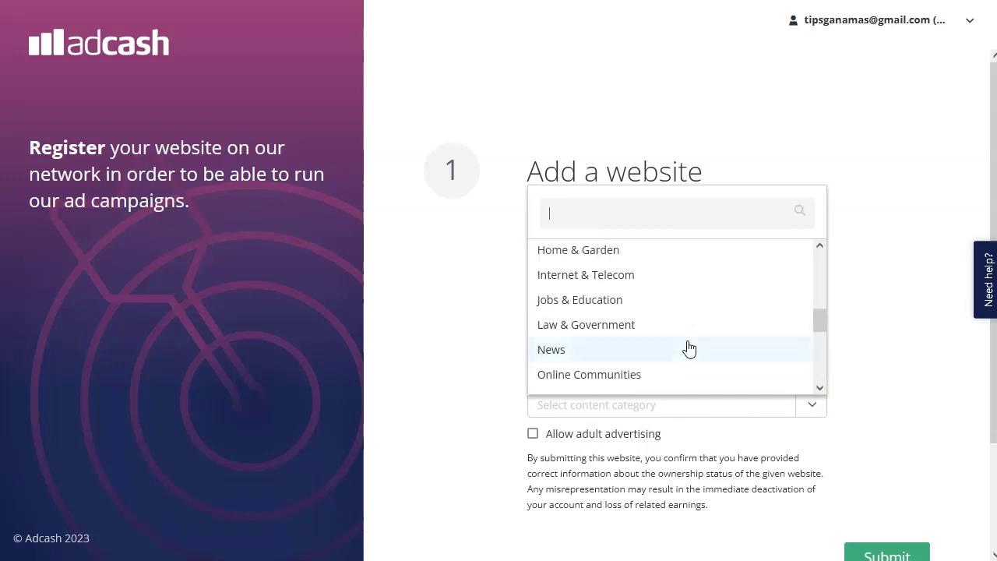
scroll(687, 348, up, 3)
click(683, 318)
Allow adult advertising on the website and submit its registration.
click(615, 435)
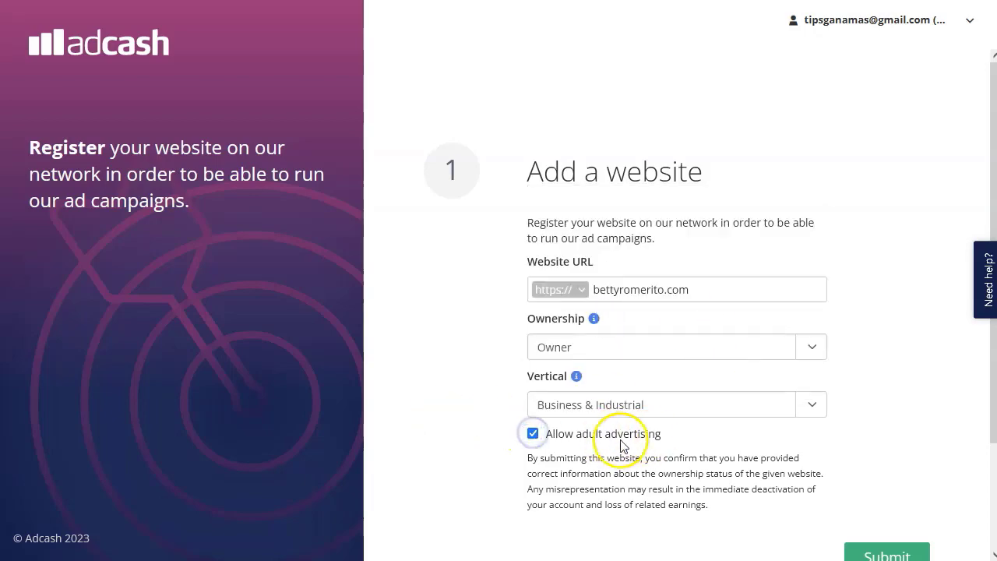
scroll(618, 441, down, 2)
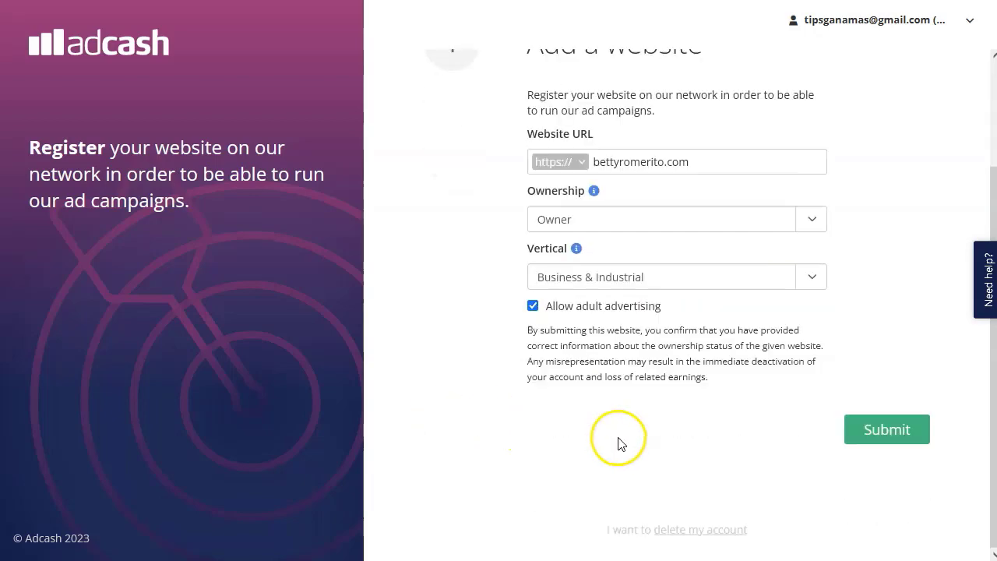
click(888, 433)
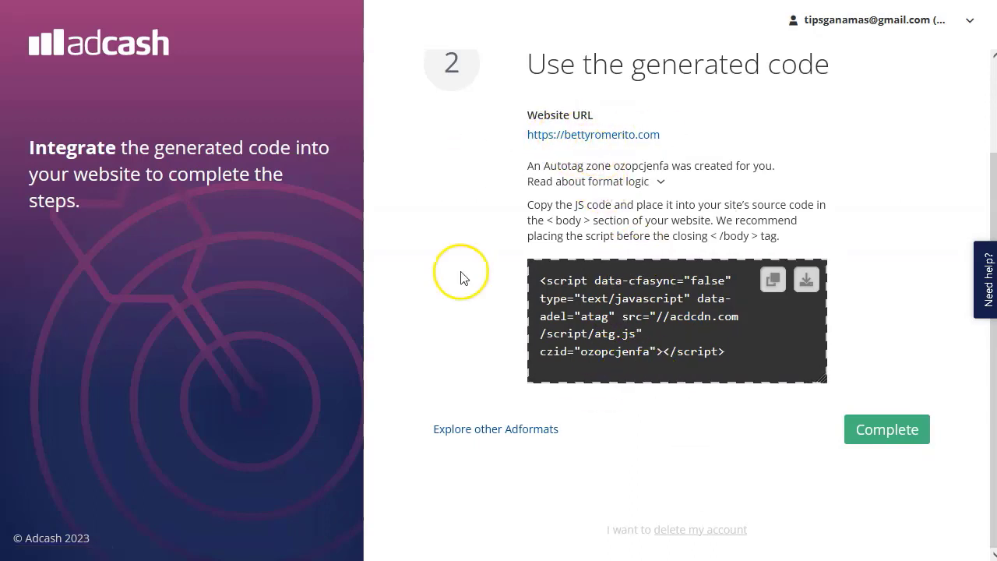
Copy the generated Autotag script and complete the website integration setup.
click(773, 280)
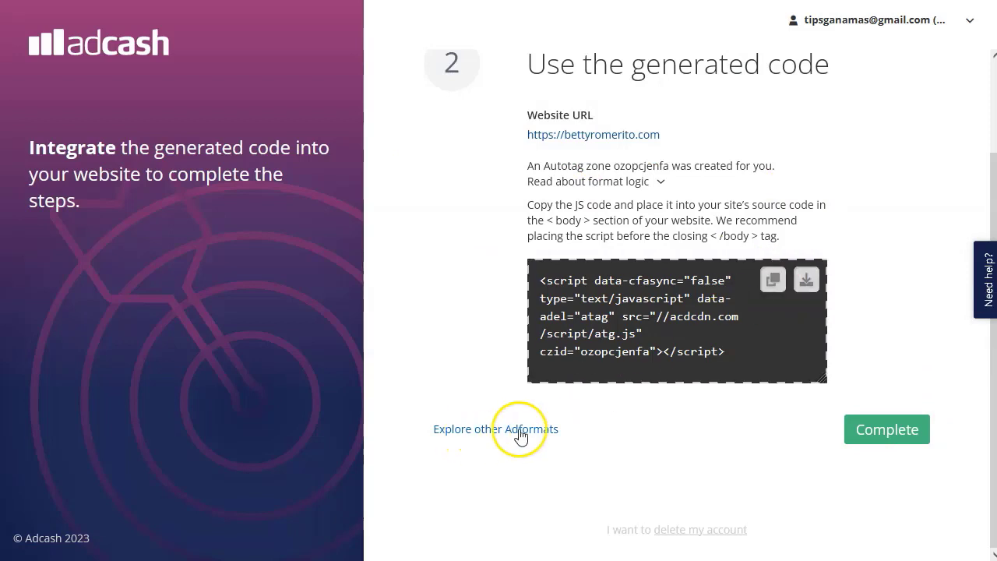
click(901, 433)
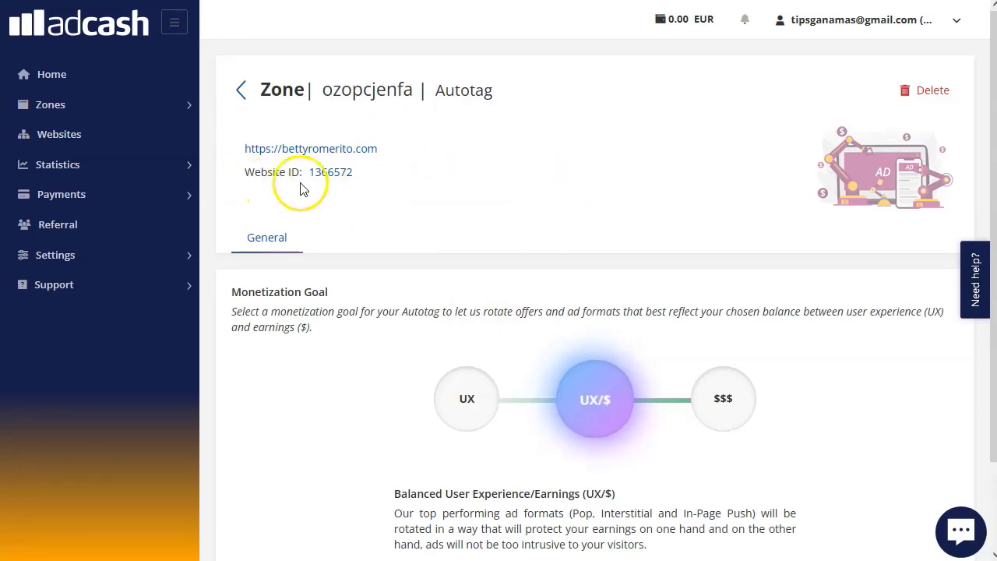
Review the Autotag zone's monetization goal options and the description of the balanced UX/$ setting.
scroll(469, 231, down, 2)
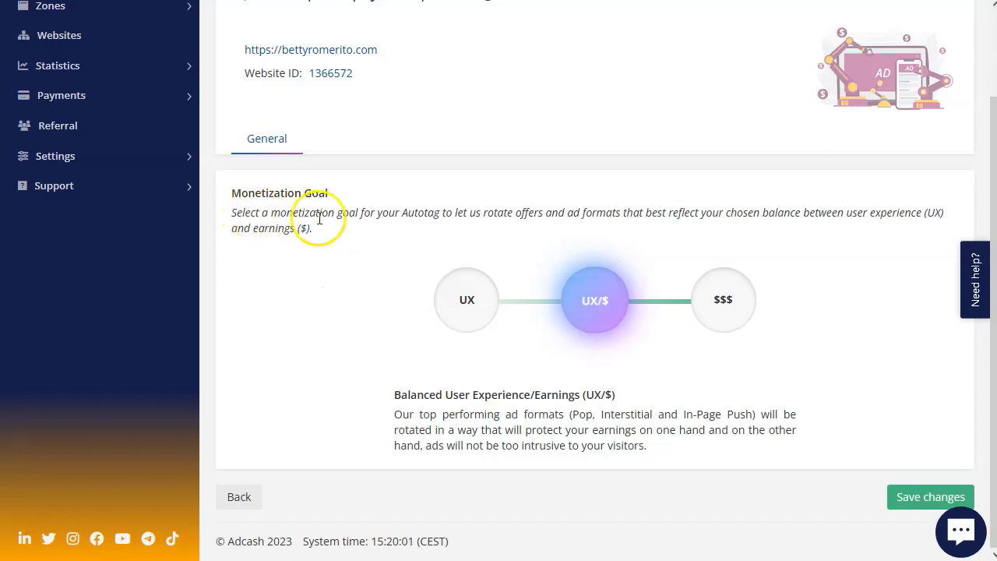
double_click(411, 212)
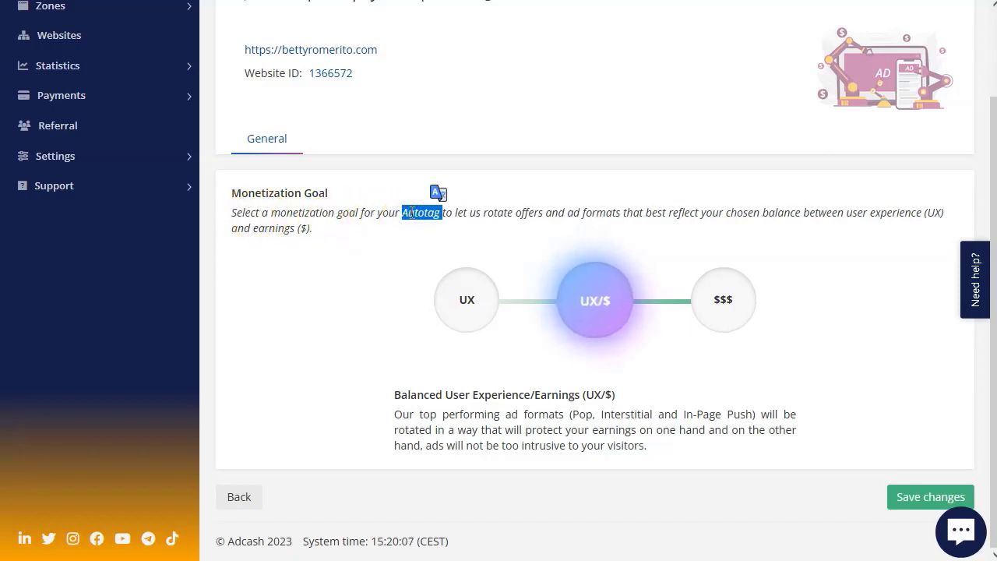
click(508, 211)
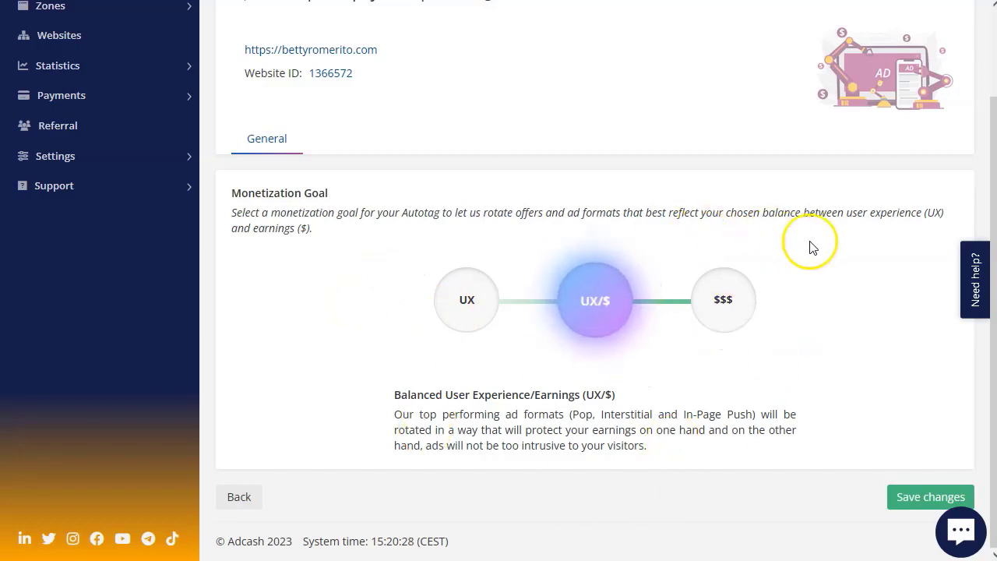
scroll(611, 306, up, 2)
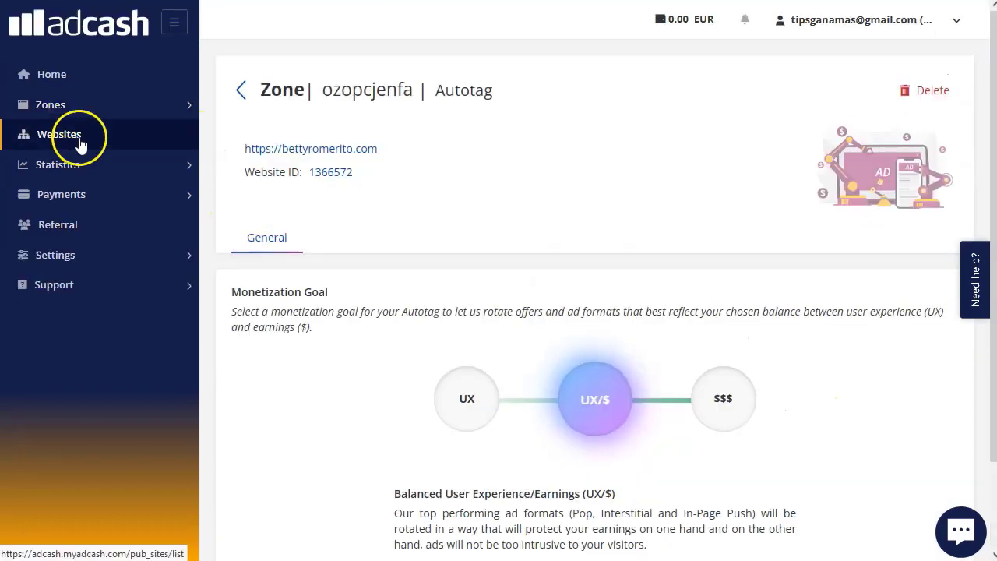
View the publisher account's zones, registered websites and earnings statistics.
click(116, 100)
click(89, 168)
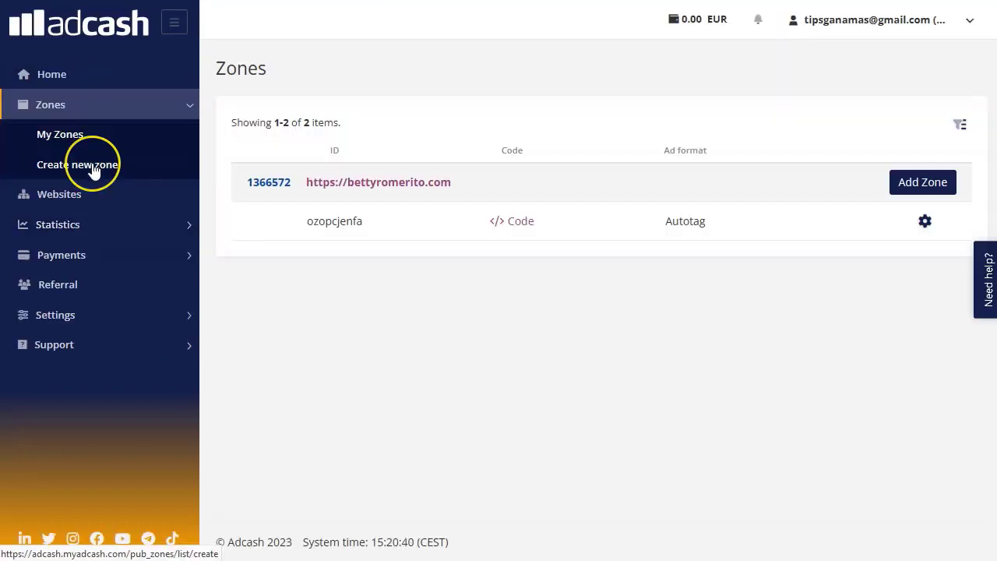
click(65, 196)
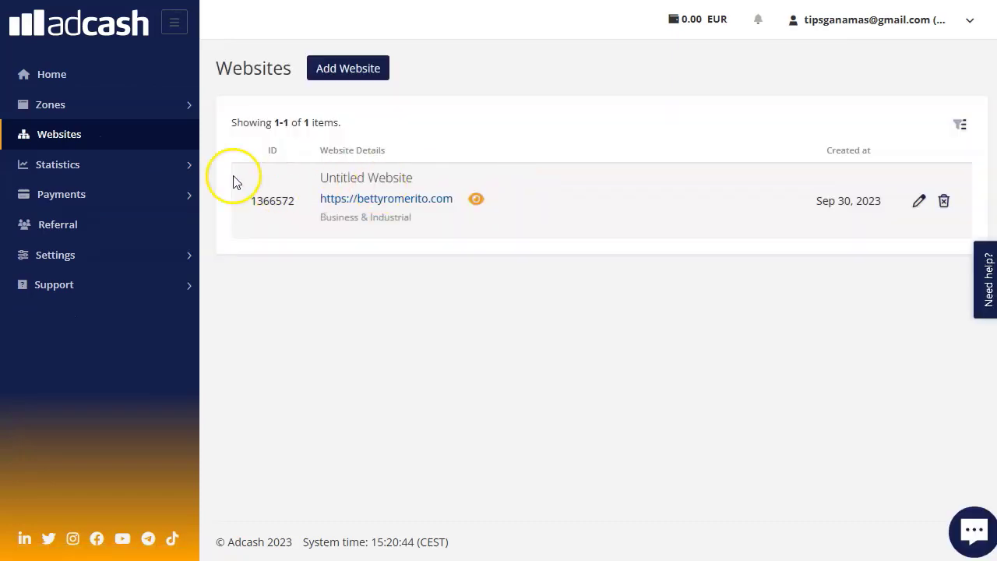
click(134, 171)
Start adding a payment account and examine the payment methods offered for payouts.
click(125, 200)
click(86, 254)
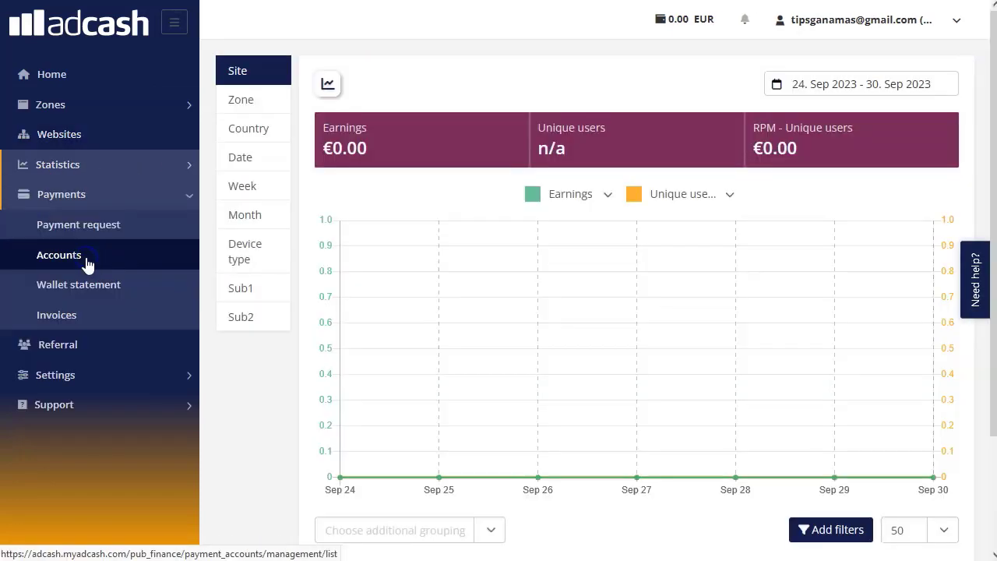
click(85, 255)
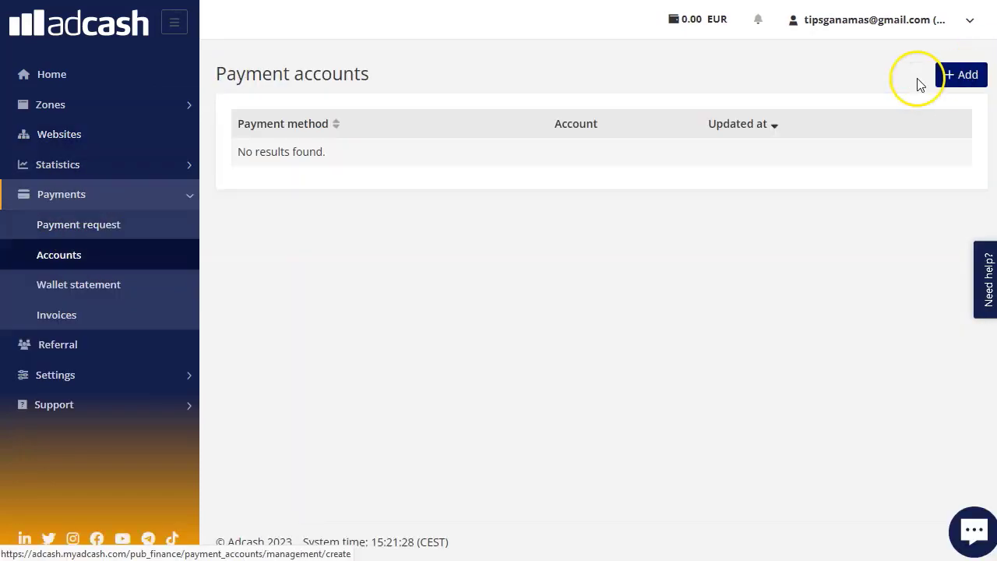
click(957, 77)
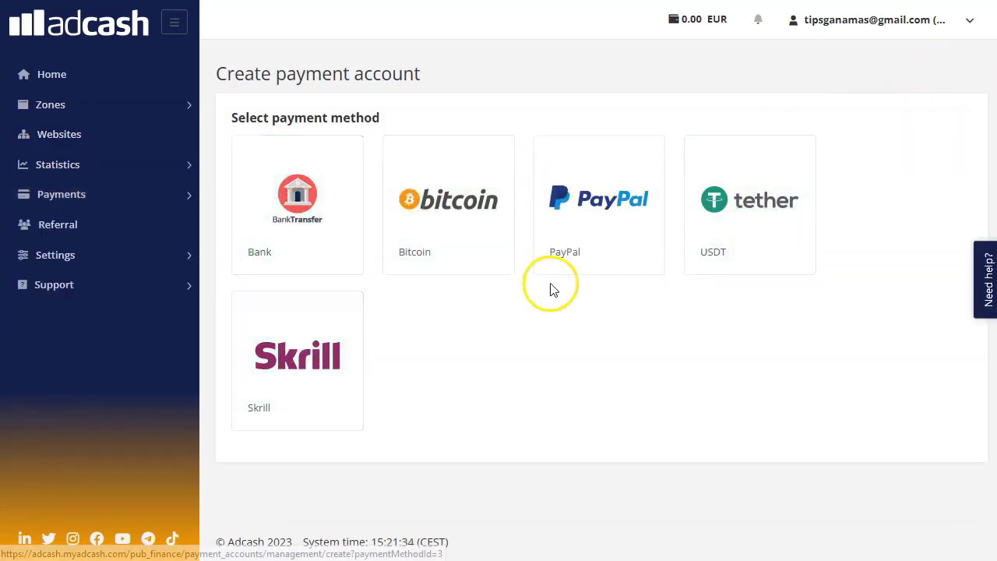
click(310, 218)
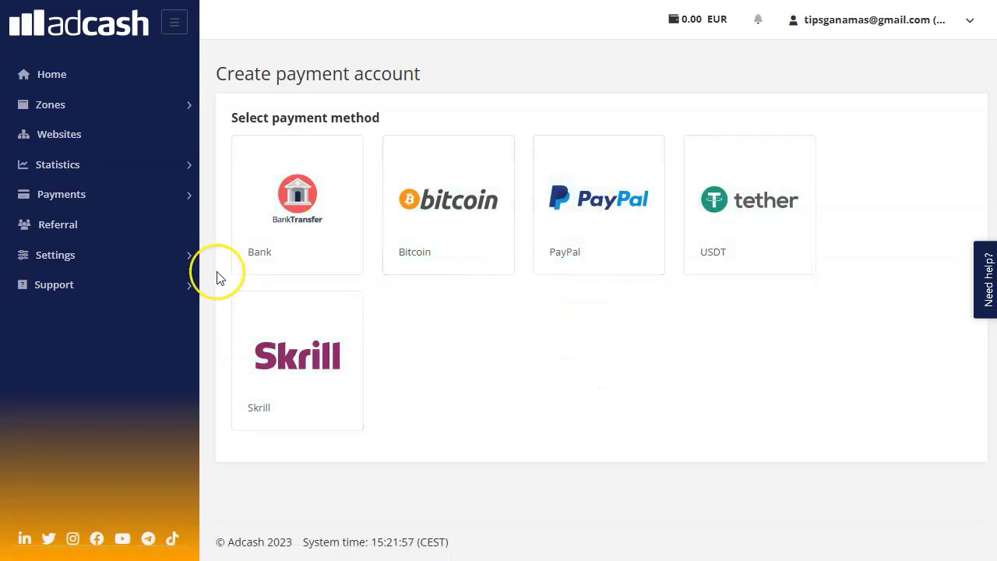
Look over the account security settings and the home dashboard's balance and earnings overview.
click(100, 311)
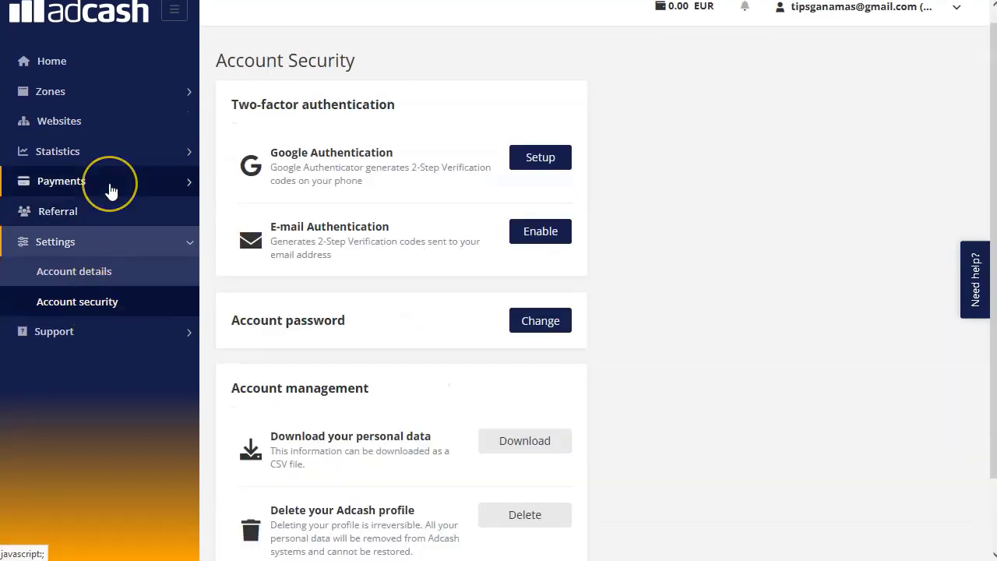
scroll(113, 191, up, 1)
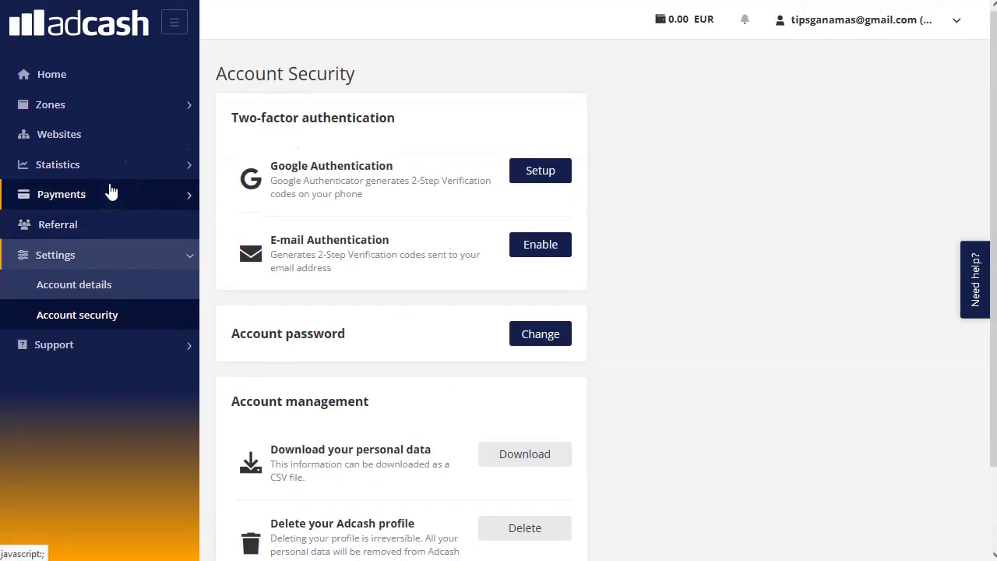
click(59, 76)
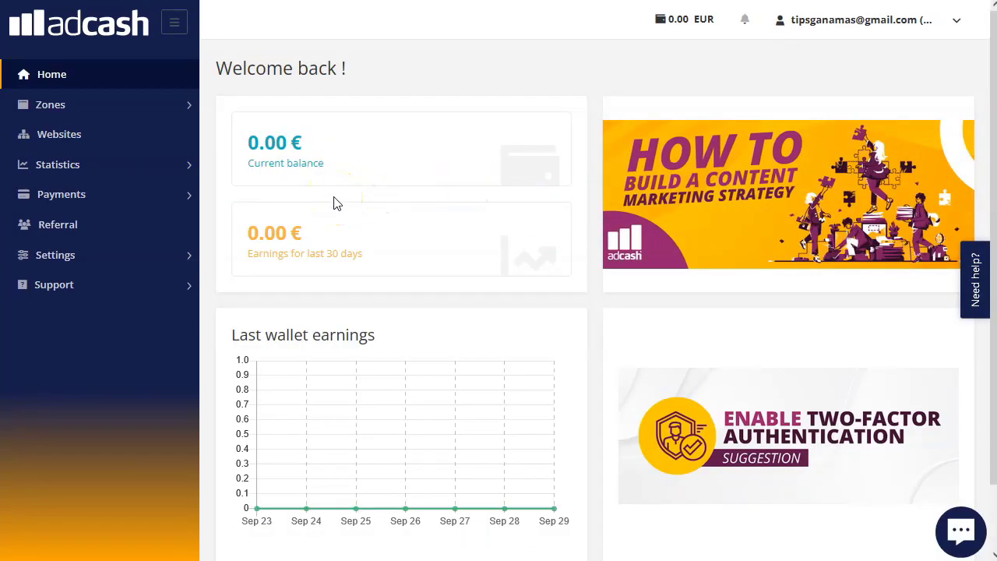
scroll(334, 203, down, 2)
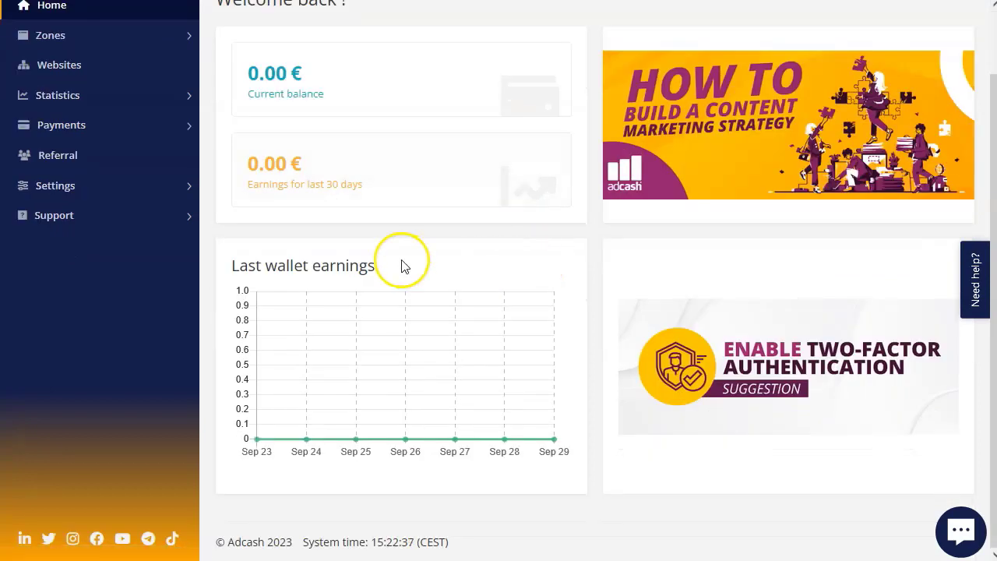
scroll(403, 265, up, 2)
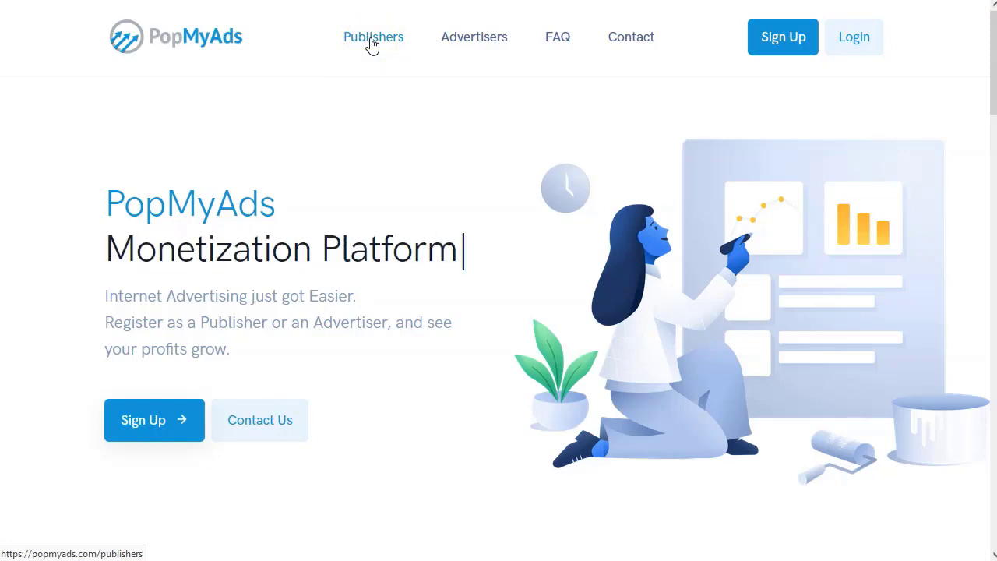
Switch to the PopMyAds website and read its publisher information, from rates and payments to the reasons for choosing it.
click(496, 49)
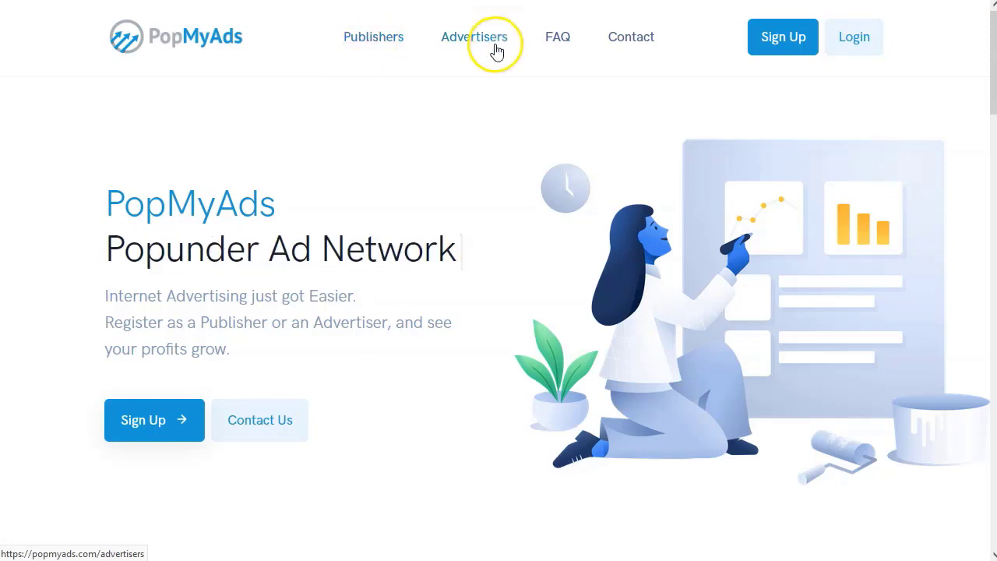
click(370, 43)
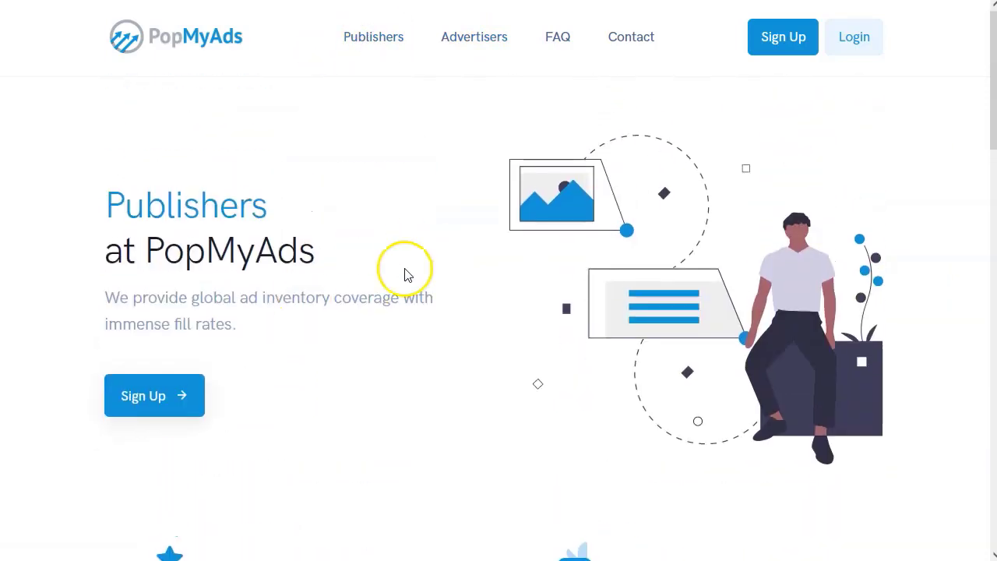
scroll(390, 280, down, 2)
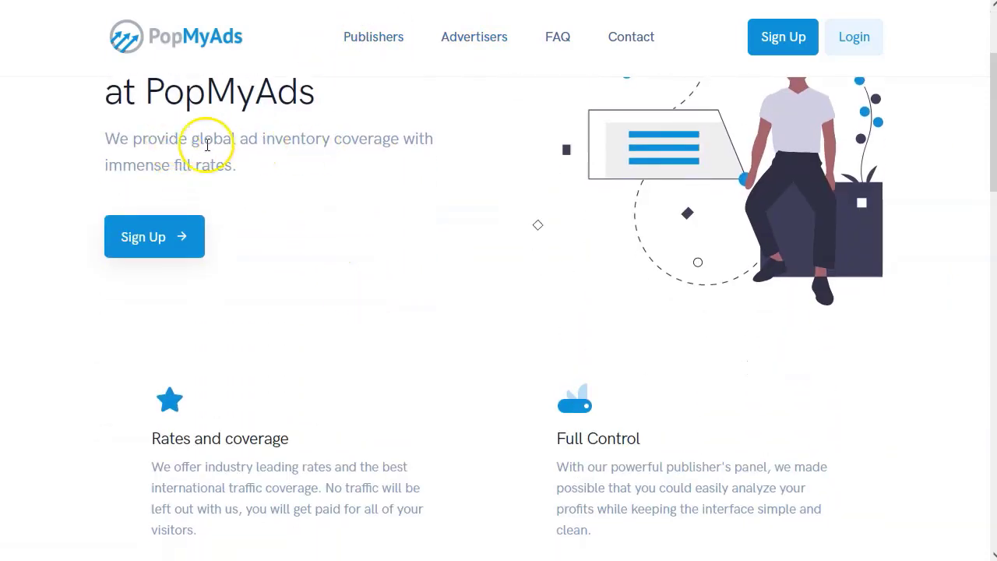
scroll(303, 207, down, 3)
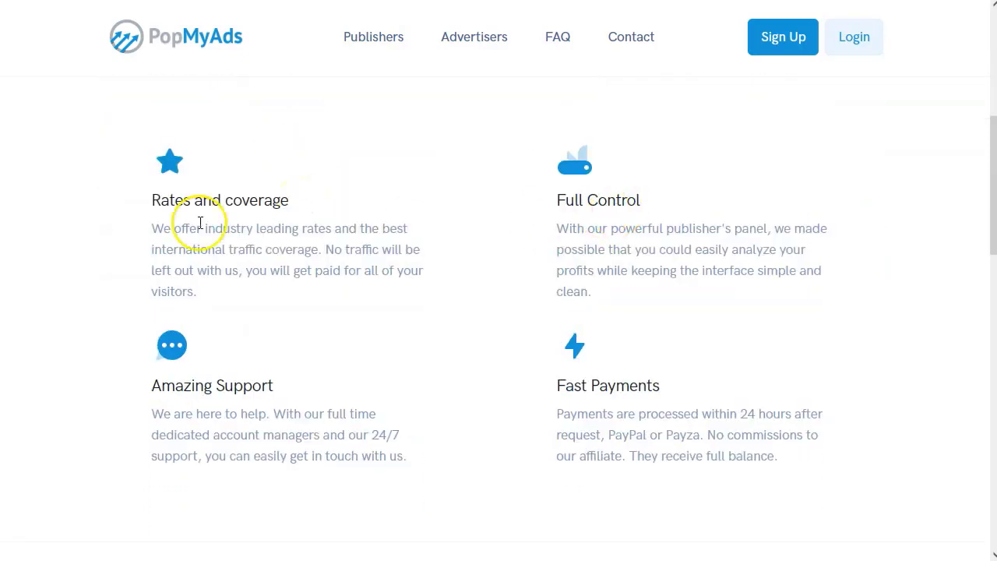
scroll(329, 268, down, 1)
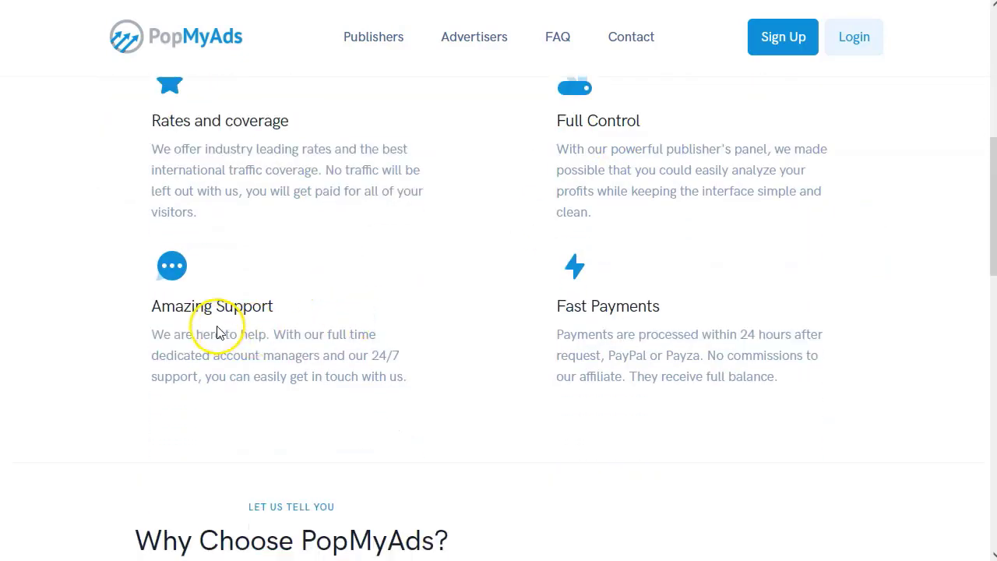
scroll(676, 327, down, 1)
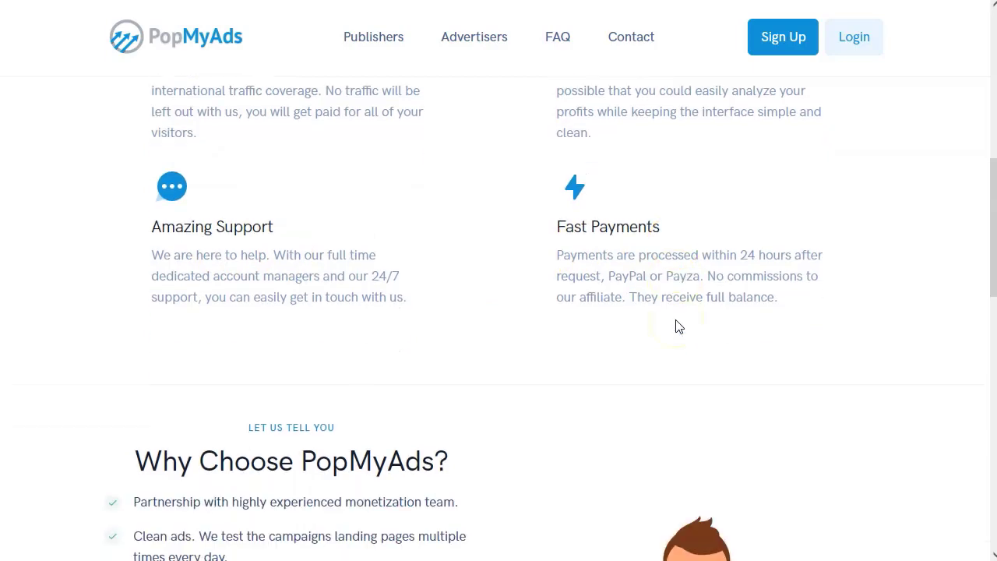
scroll(639, 273, down, 4)
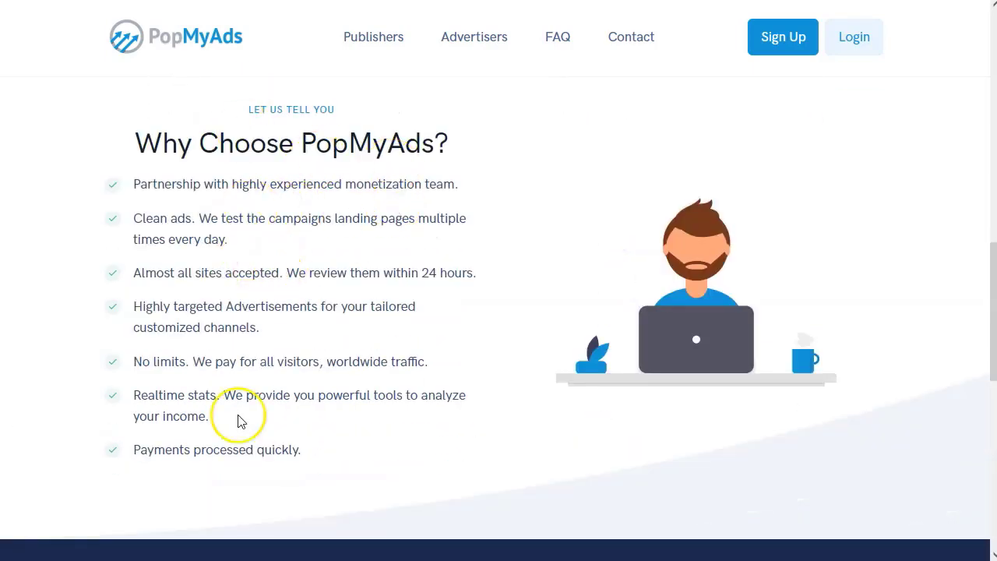
scroll(307, 343, up, 1)
scroll(307, 343, down, 9)
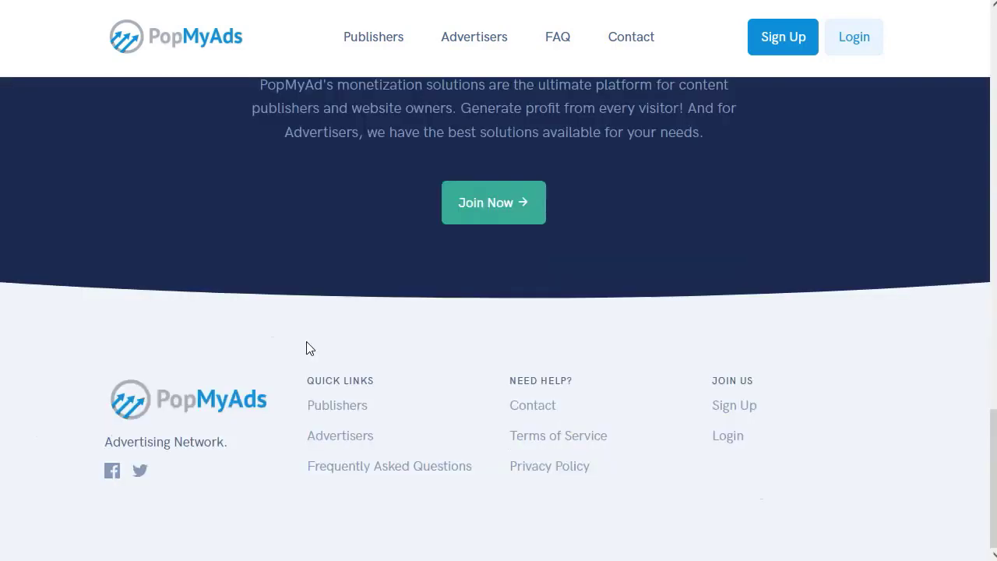
scroll(306, 346, up, 15)
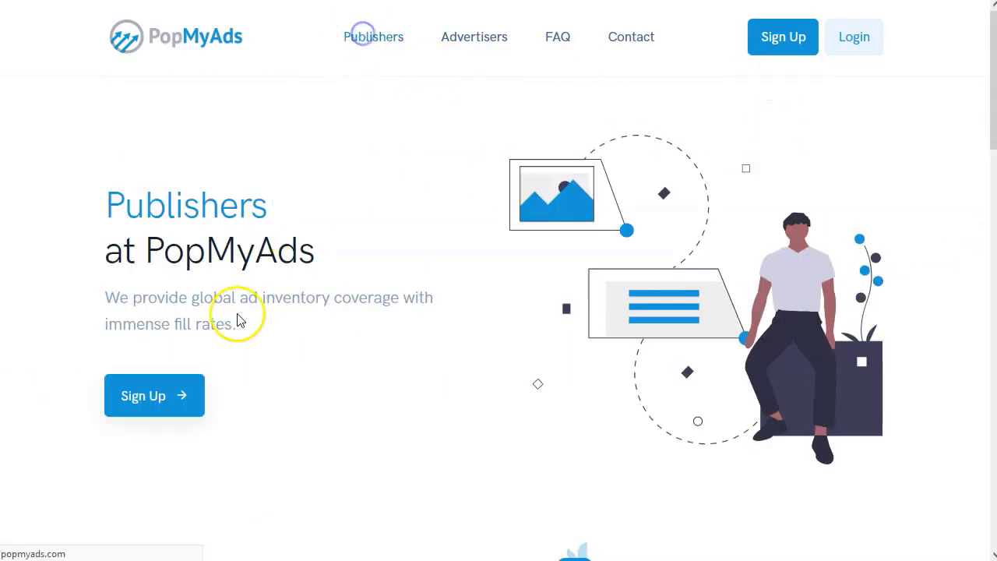
Open the PopMyAds sign-up form and choose Publisher as the account type.
click(151, 399)
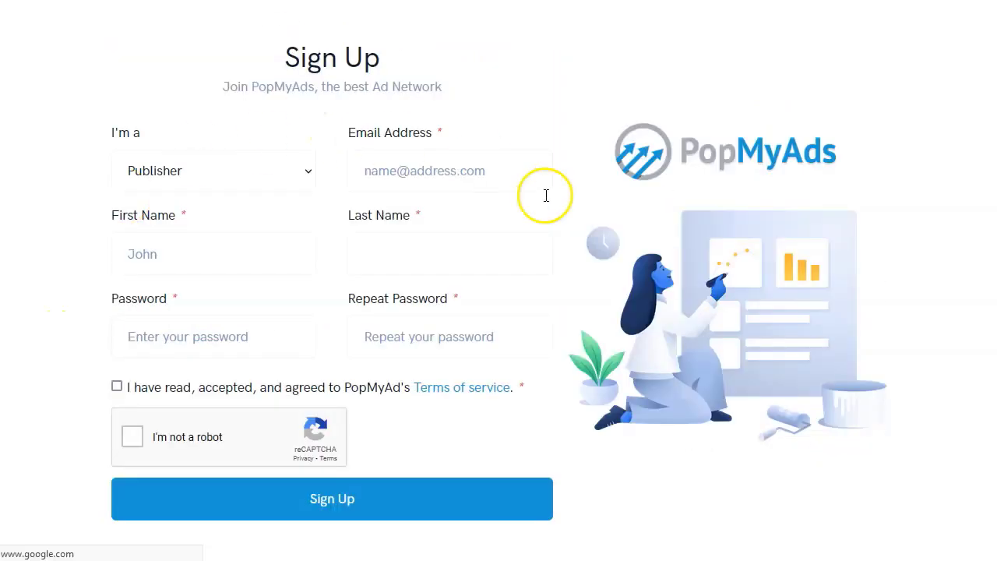
click(300, 165)
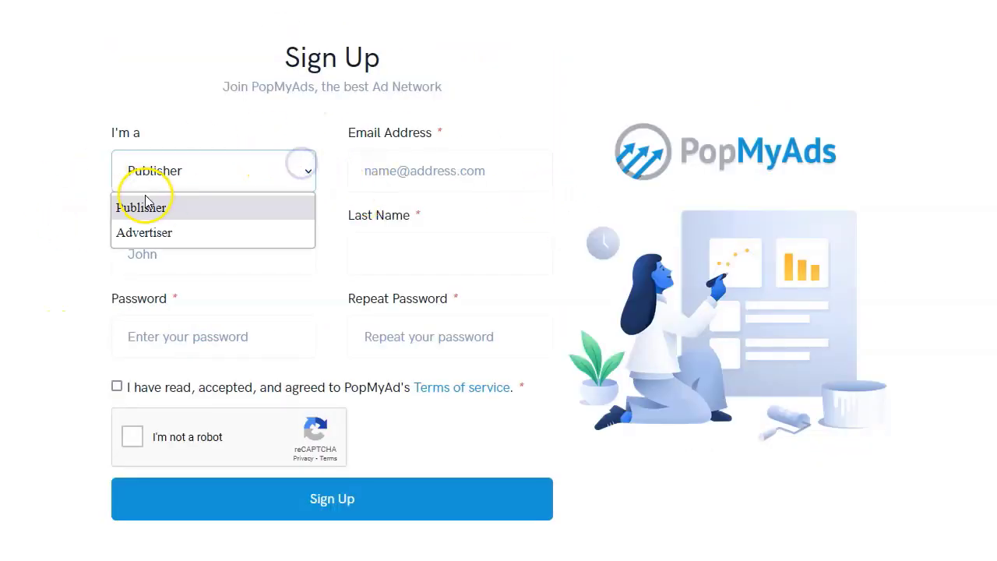
click(179, 175)
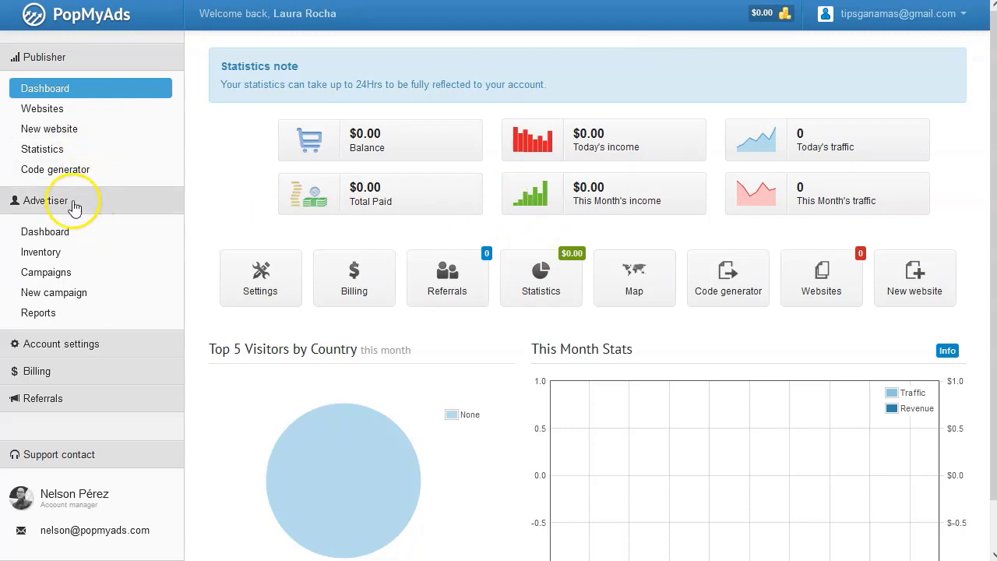
Go from the publisher dashboard to the websites section and open the form for adding a new website.
click(49, 90)
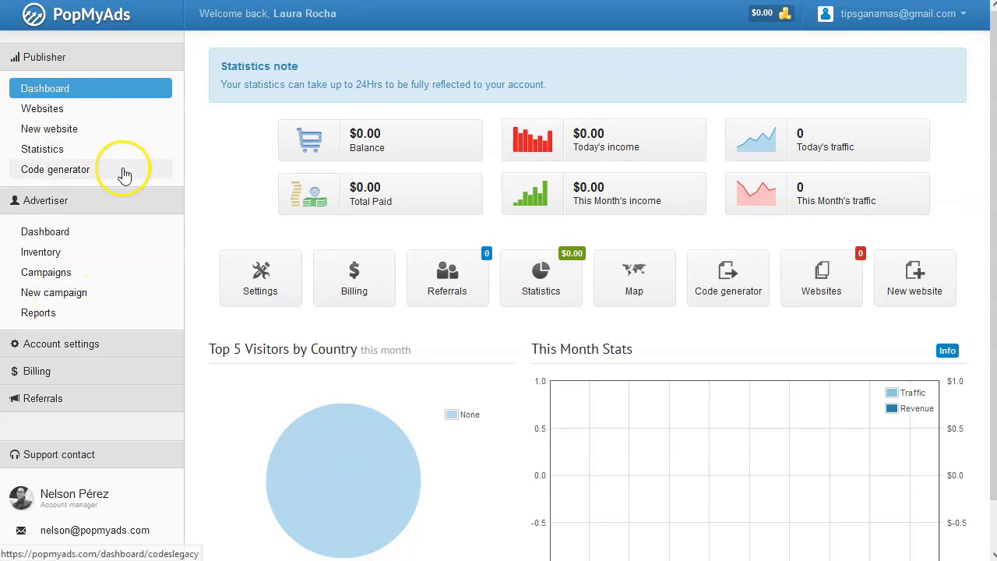
click(36, 109)
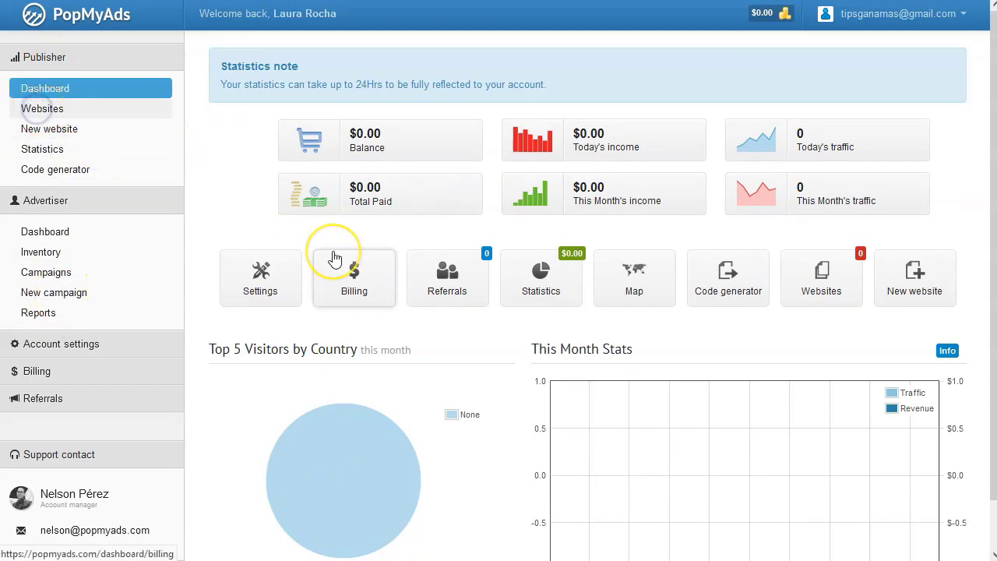
click(288, 190)
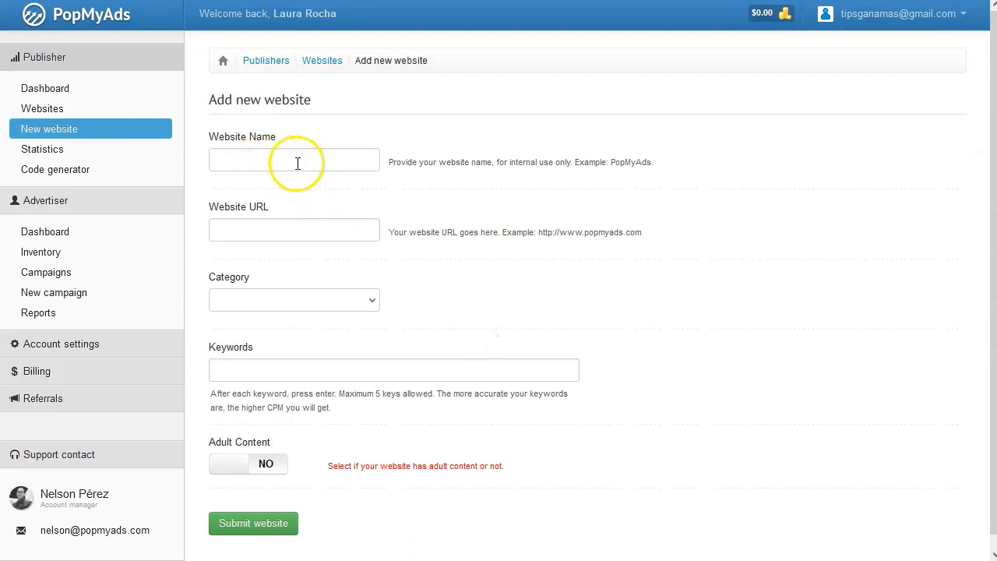
Set the new website's category to Business/Finance and read the guidance on its keywords.
click(359, 300)
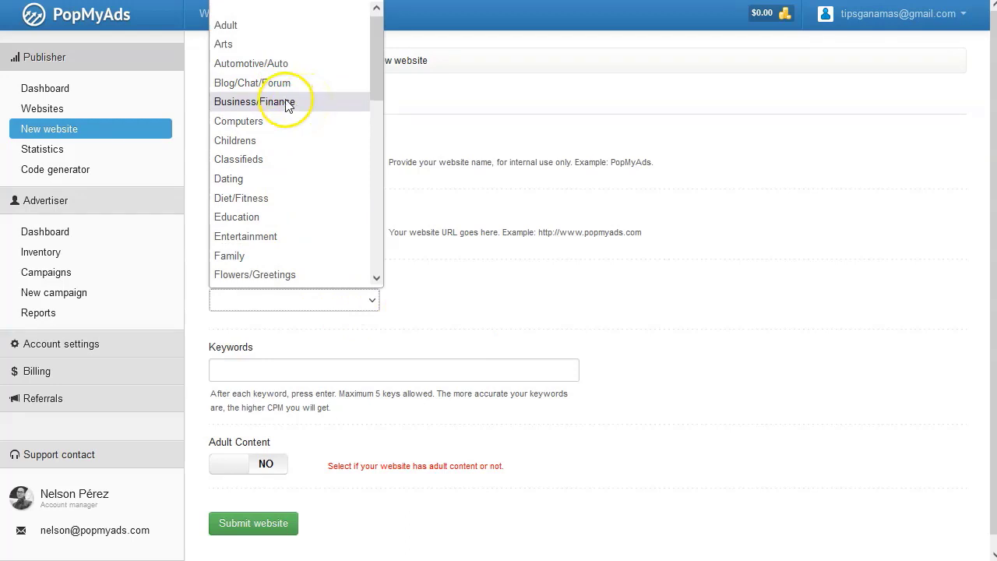
click(254, 101)
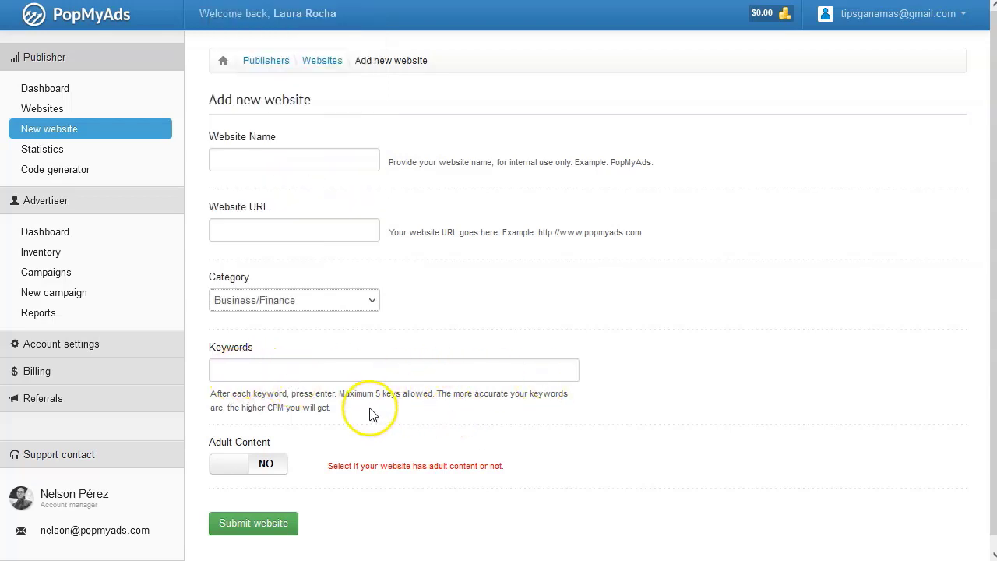
click(328, 412)
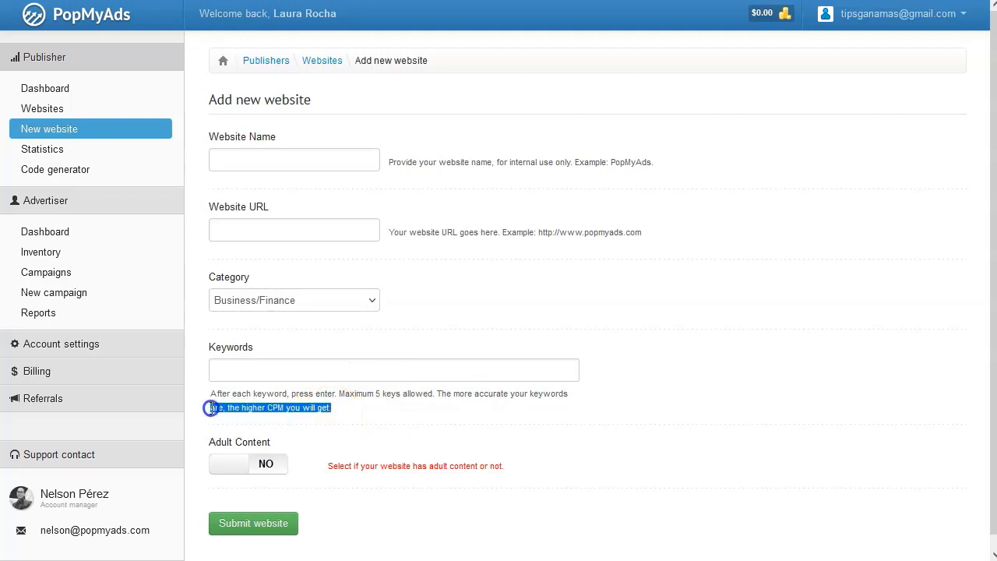
click(309, 407)
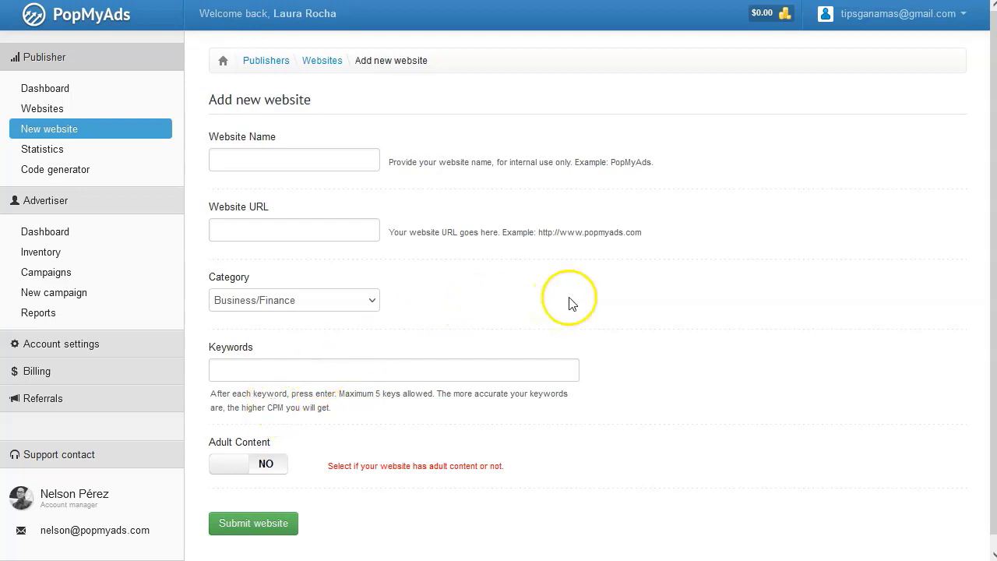
View the publisher statistics and examine the daily breakdown of impressions, rate and revenue.
click(64, 161)
scroll(350, 394, down, 3)
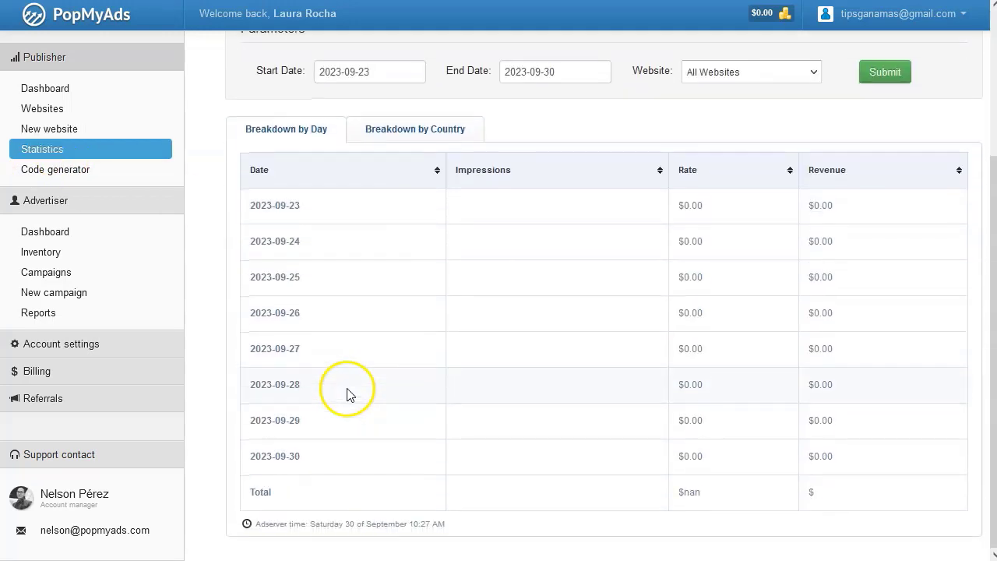
Open the publisher code generator and check which sites are available for generating code.
scroll(350, 394, up, 3)
click(74, 169)
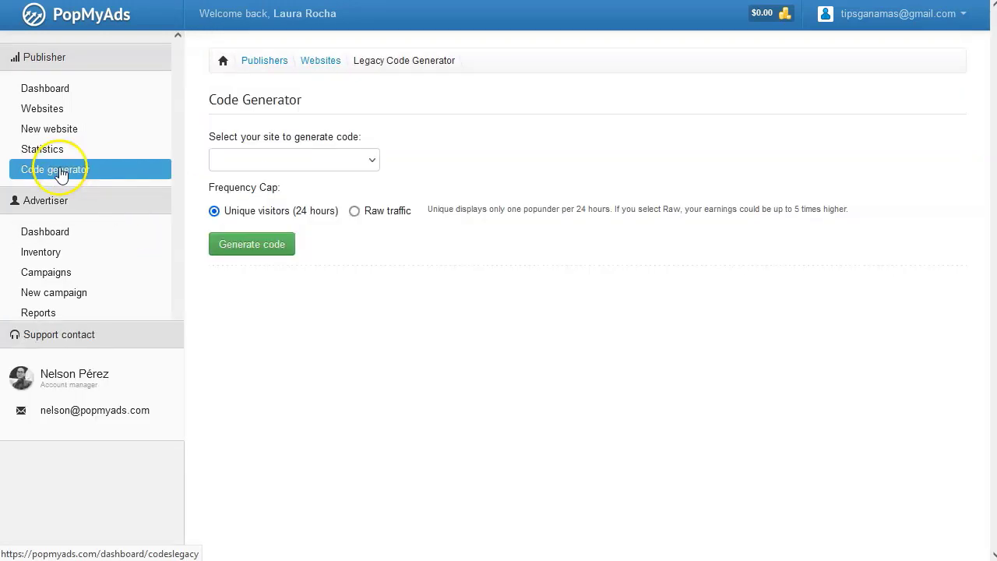
click(334, 162)
click(482, 155)
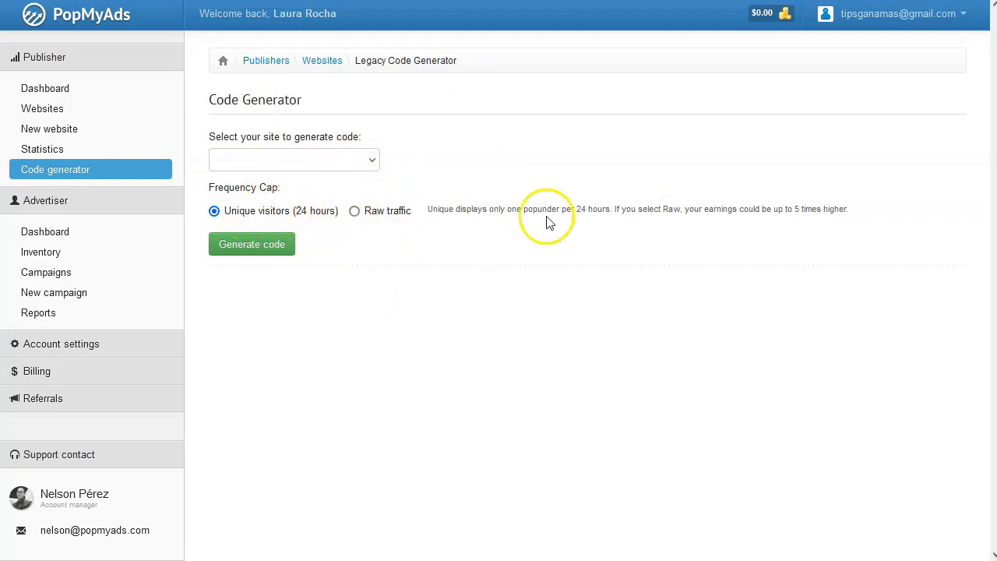
Translate the frequency cap note into Spanish and set the frequency cap to Raw traffic.
drag(427, 210, 849, 209)
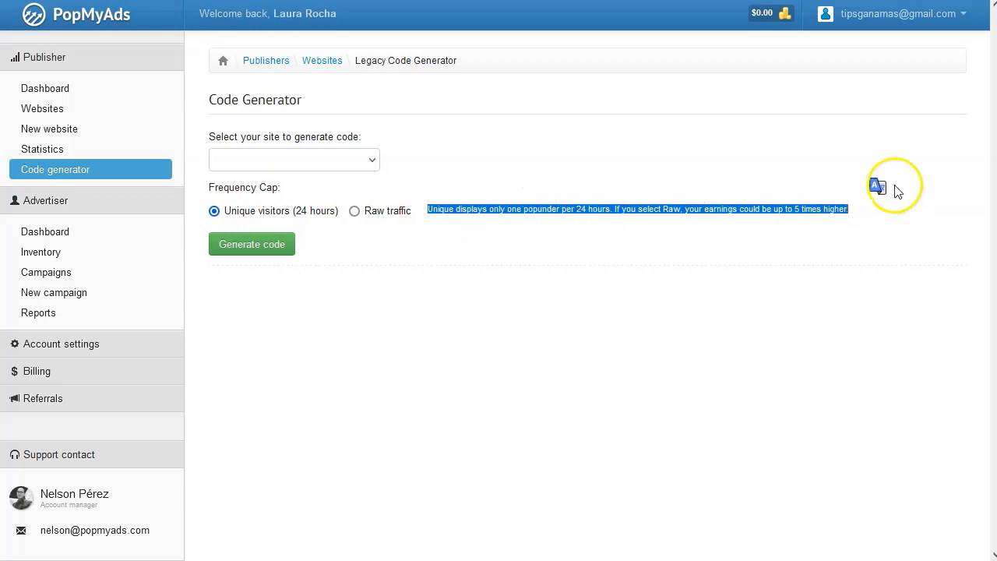
click(879, 186)
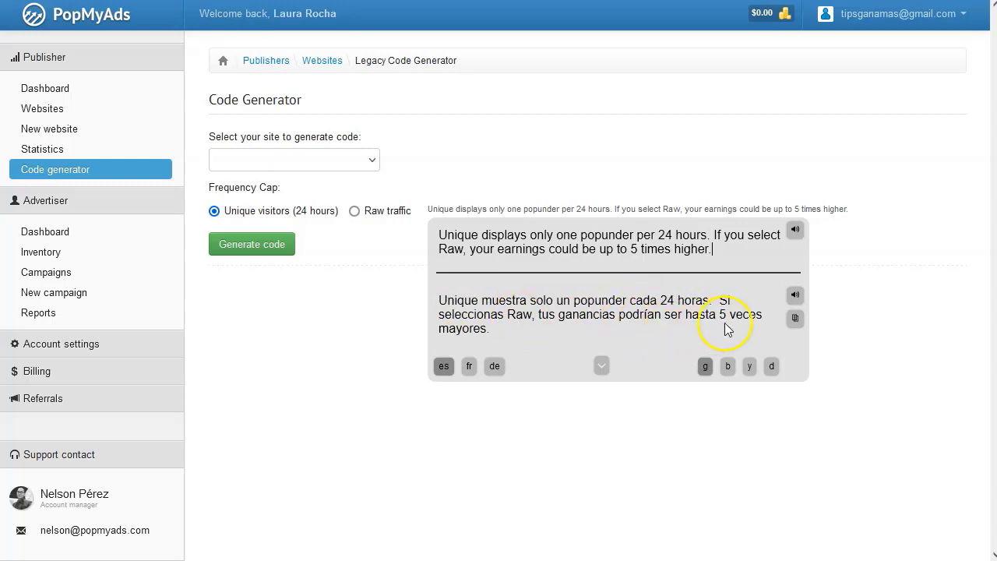
click(381, 217)
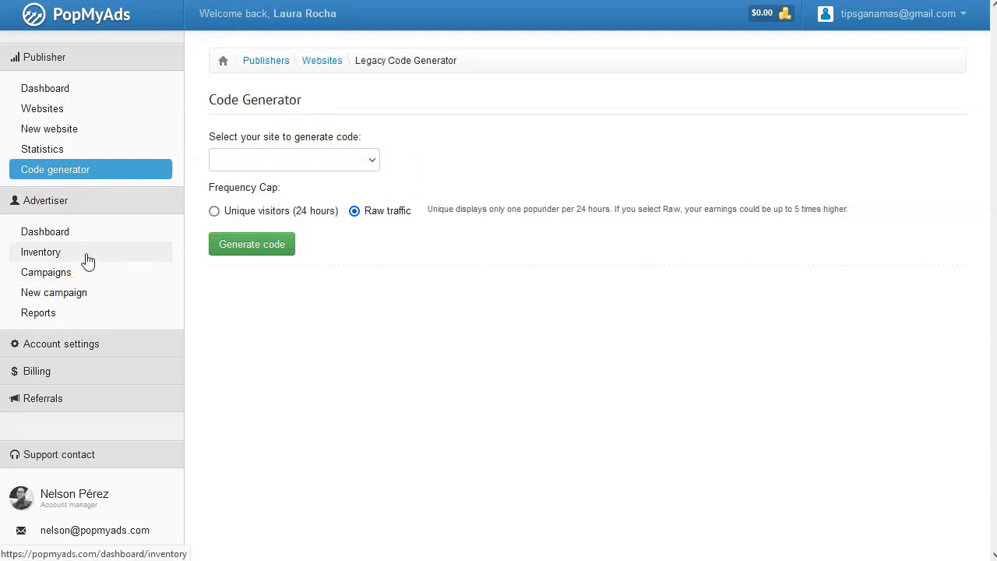
Open the account settings and check which payment methods are offered.
click(79, 347)
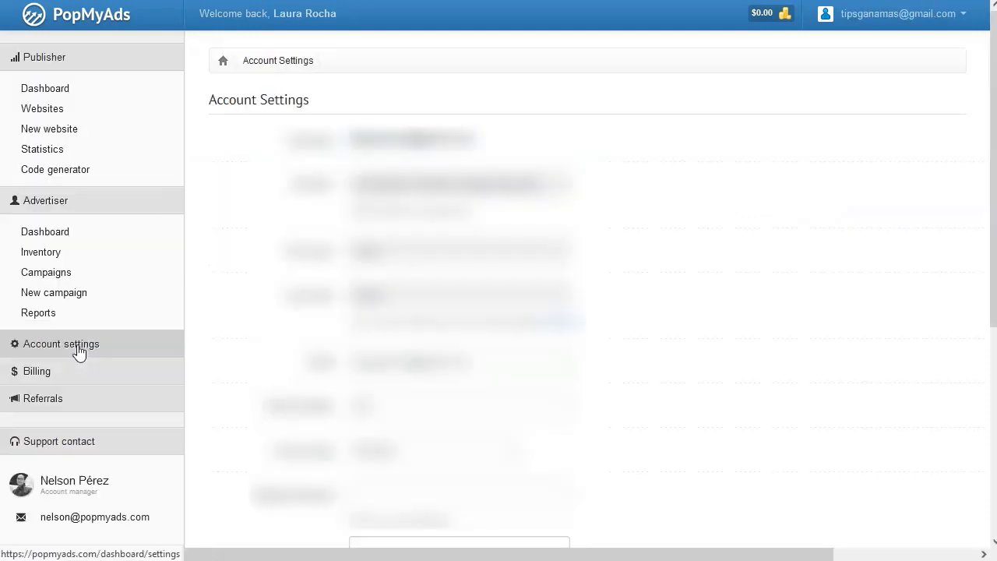
scroll(485, 238, down, 5)
click(399, 281)
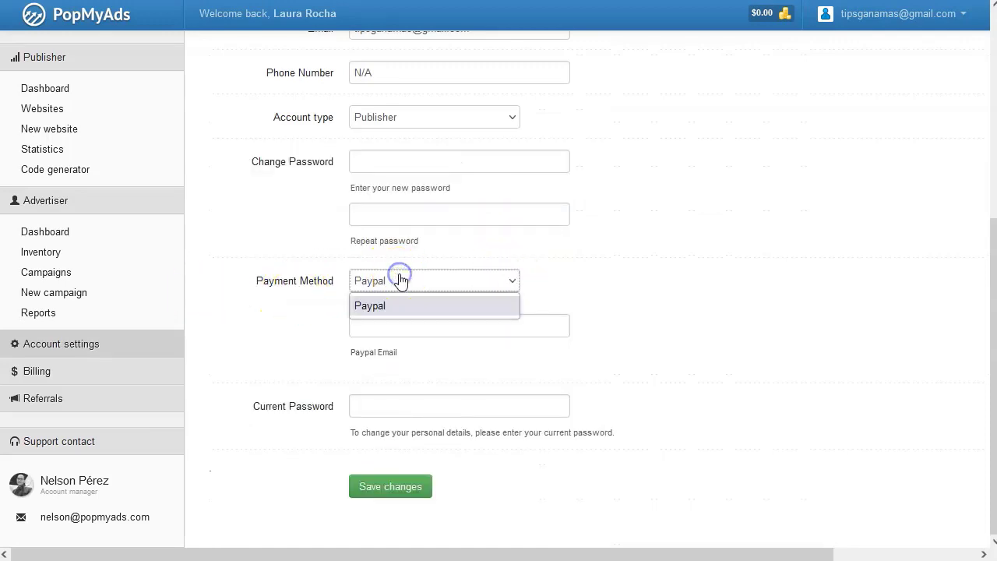
click(399, 278)
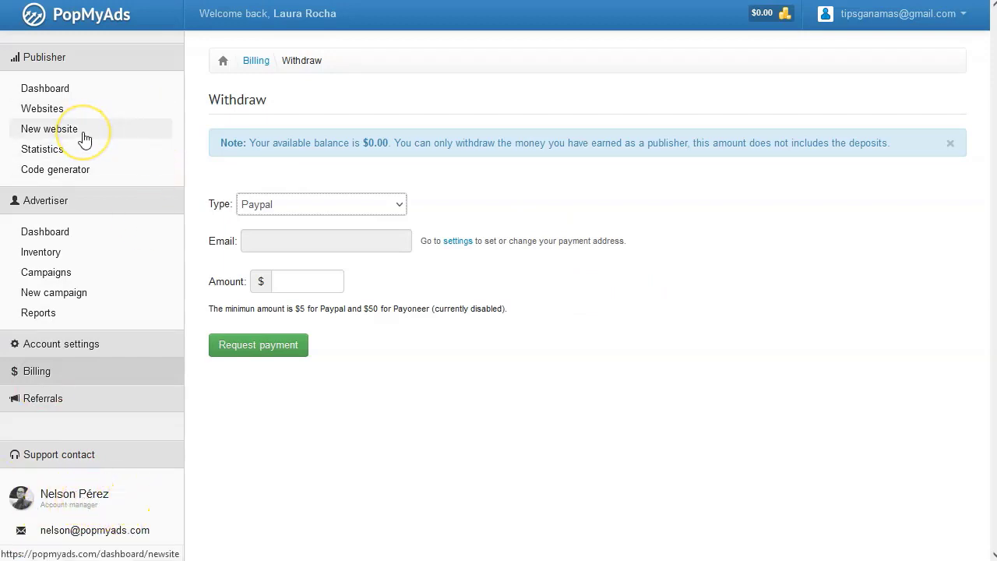
Return to the publisher dashboard and compare the PopMyAds overview with the Adcash home page.
click(47, 87)
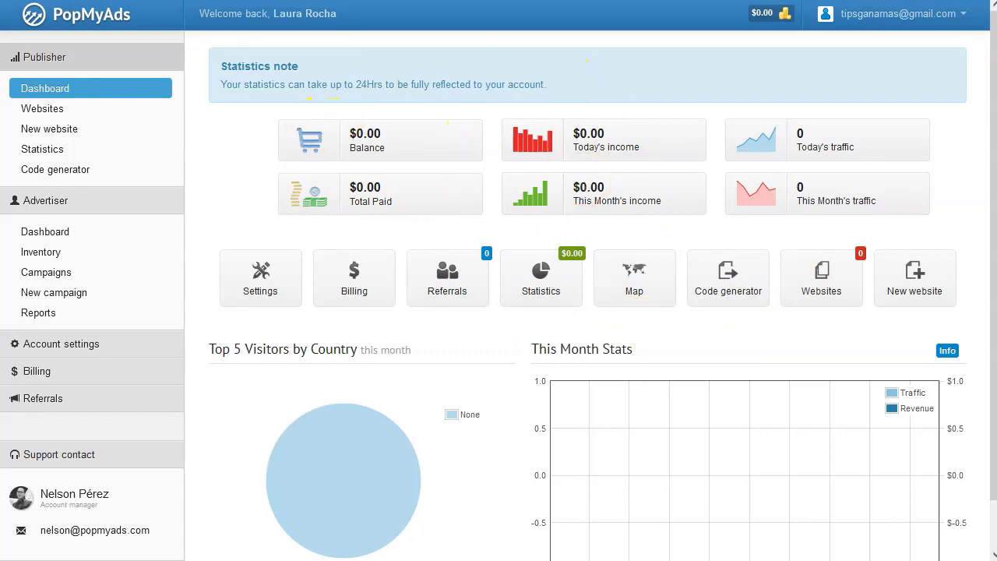
click(490, 123)
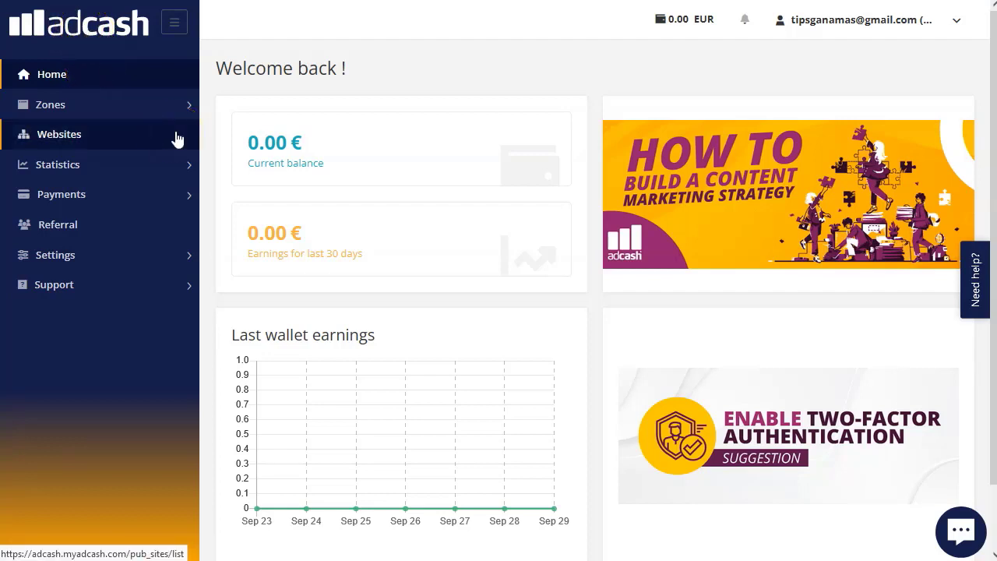
click(92, 43)
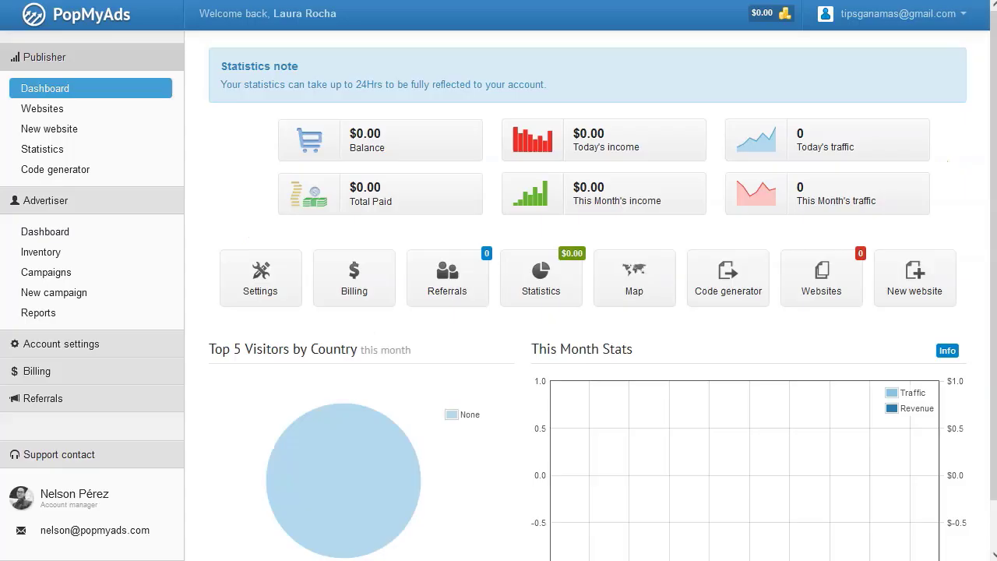
click(460, 216)
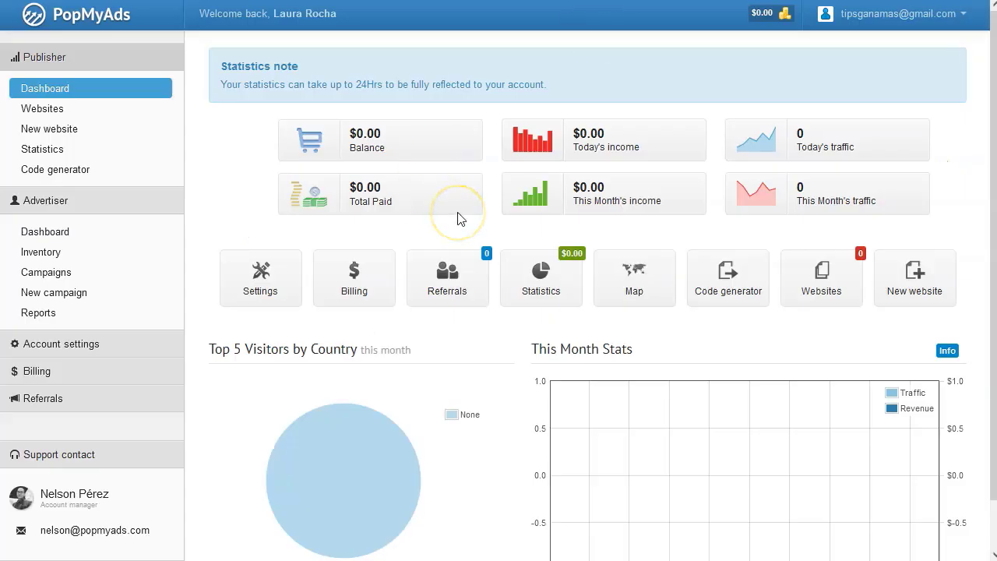